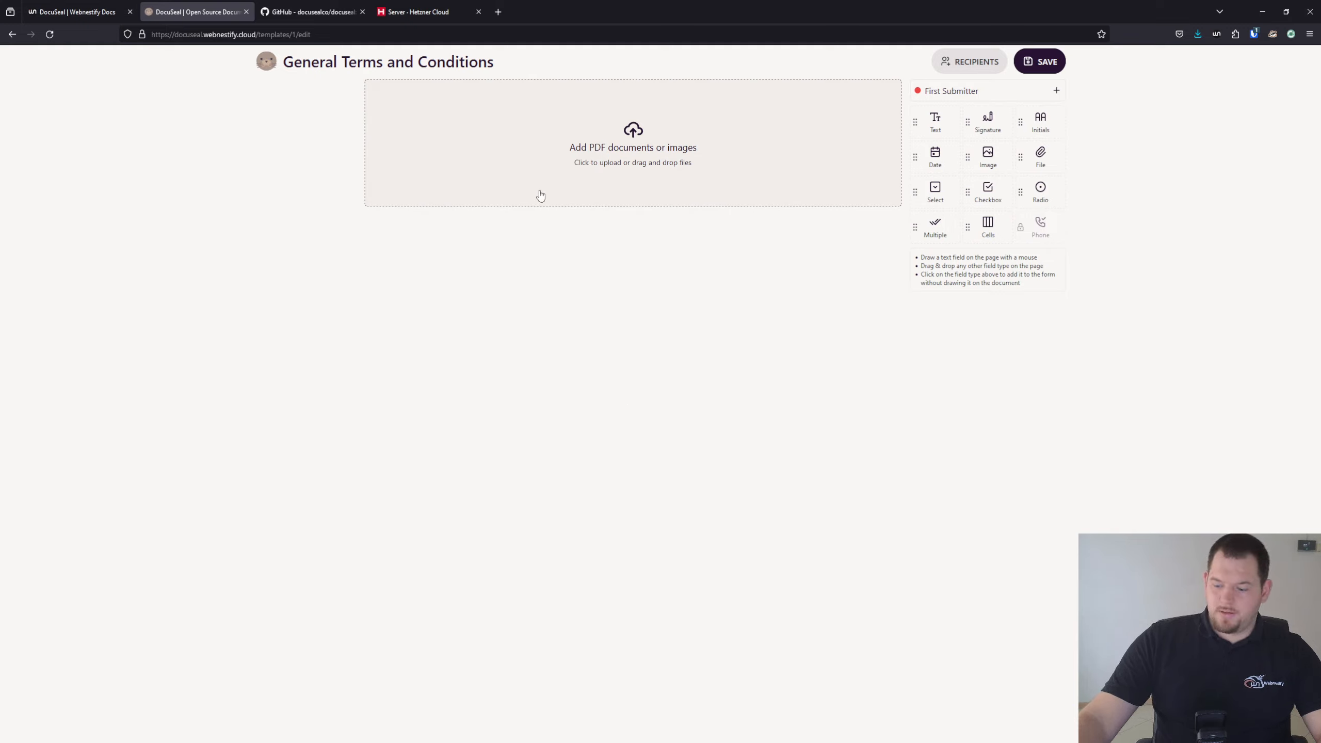
Enlarge the page, upload the terms-and-conditions PDF, and add a second submitter
key("ctrl+plus")
key("ctrl+plus")
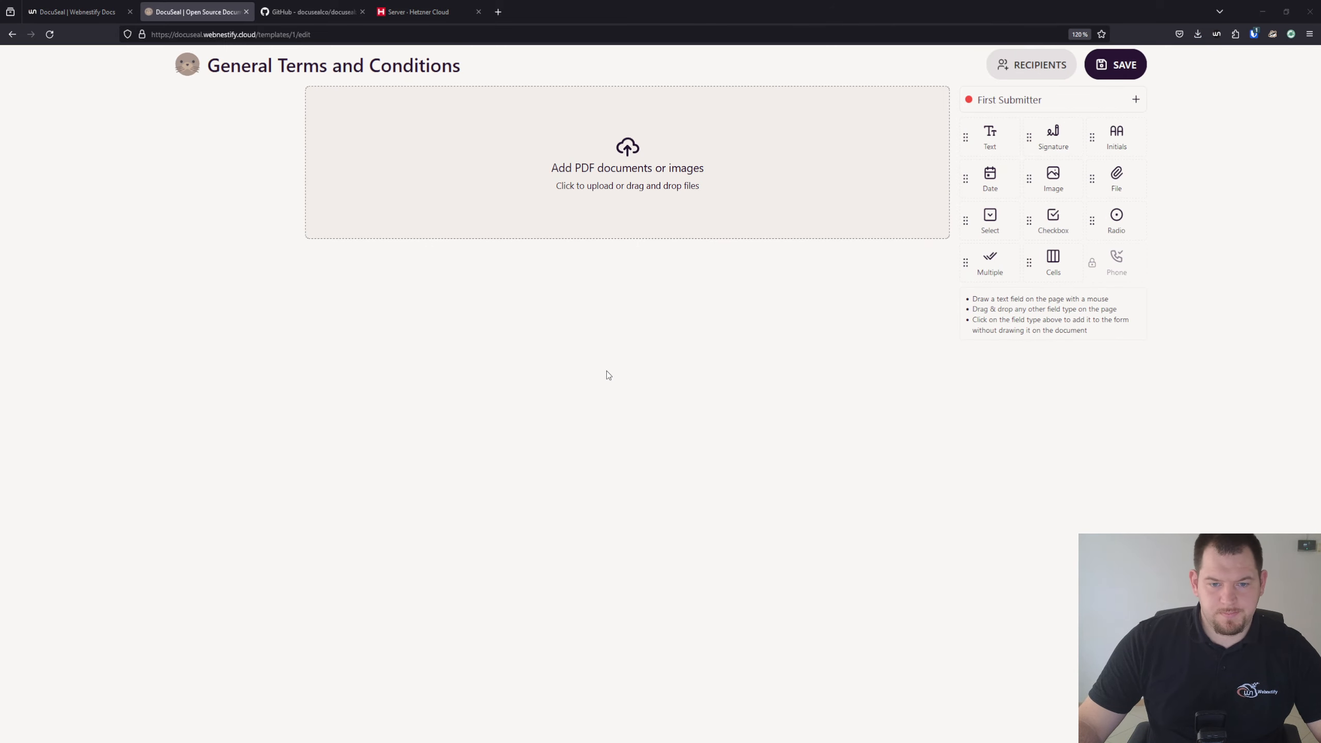
left_click(670, 399)
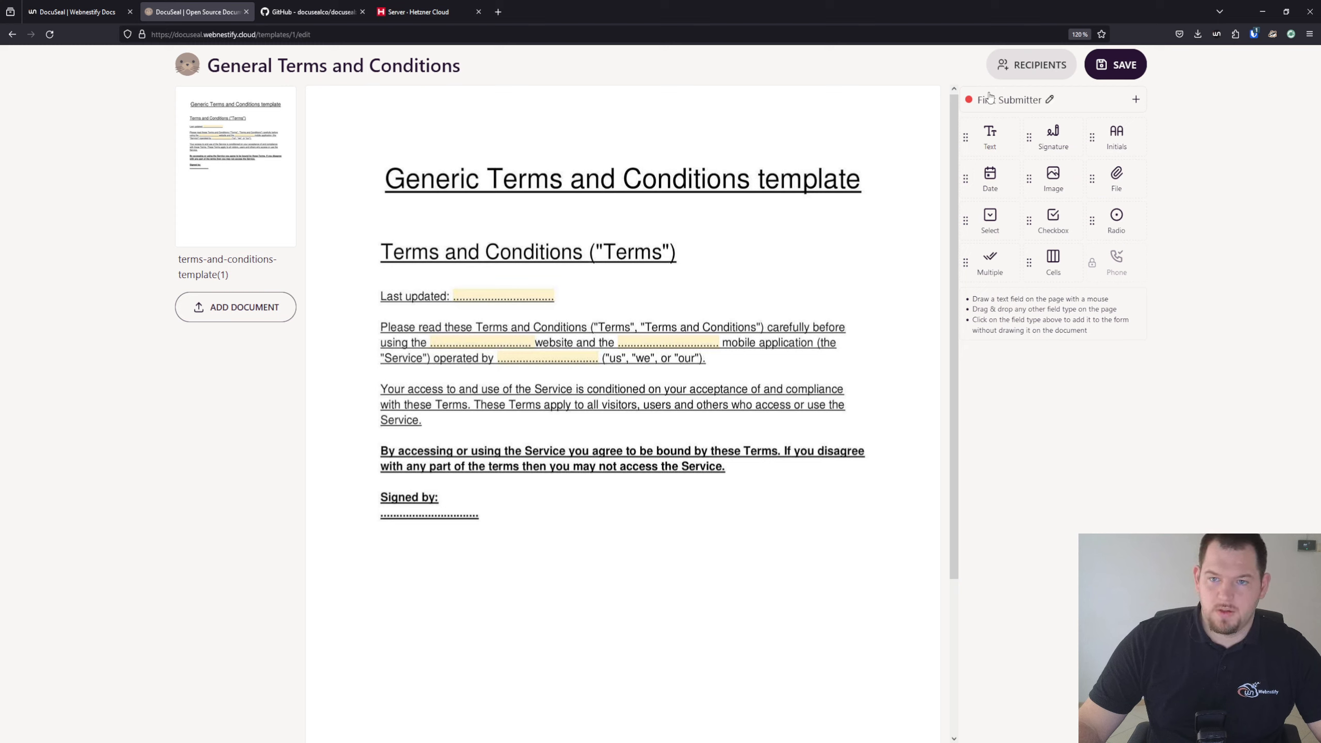
left_click(1137, 101)
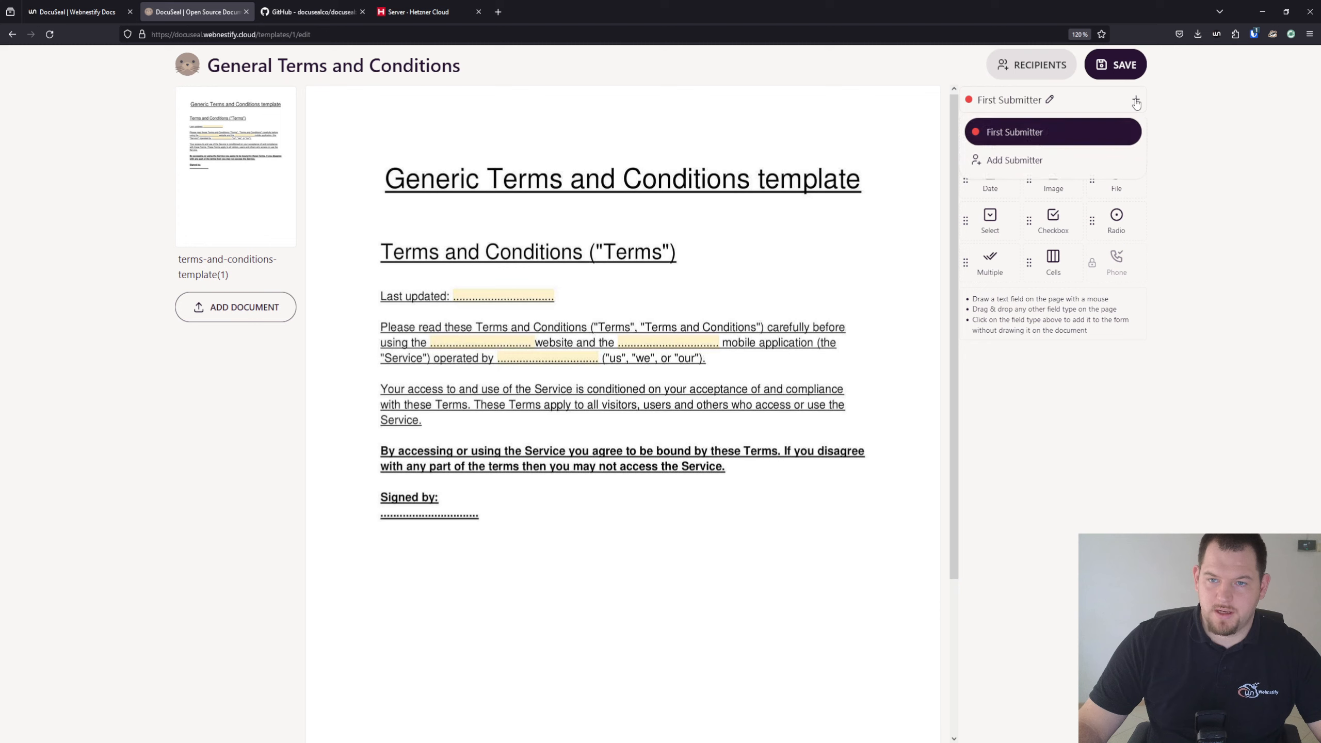
left_click(1009, 159)
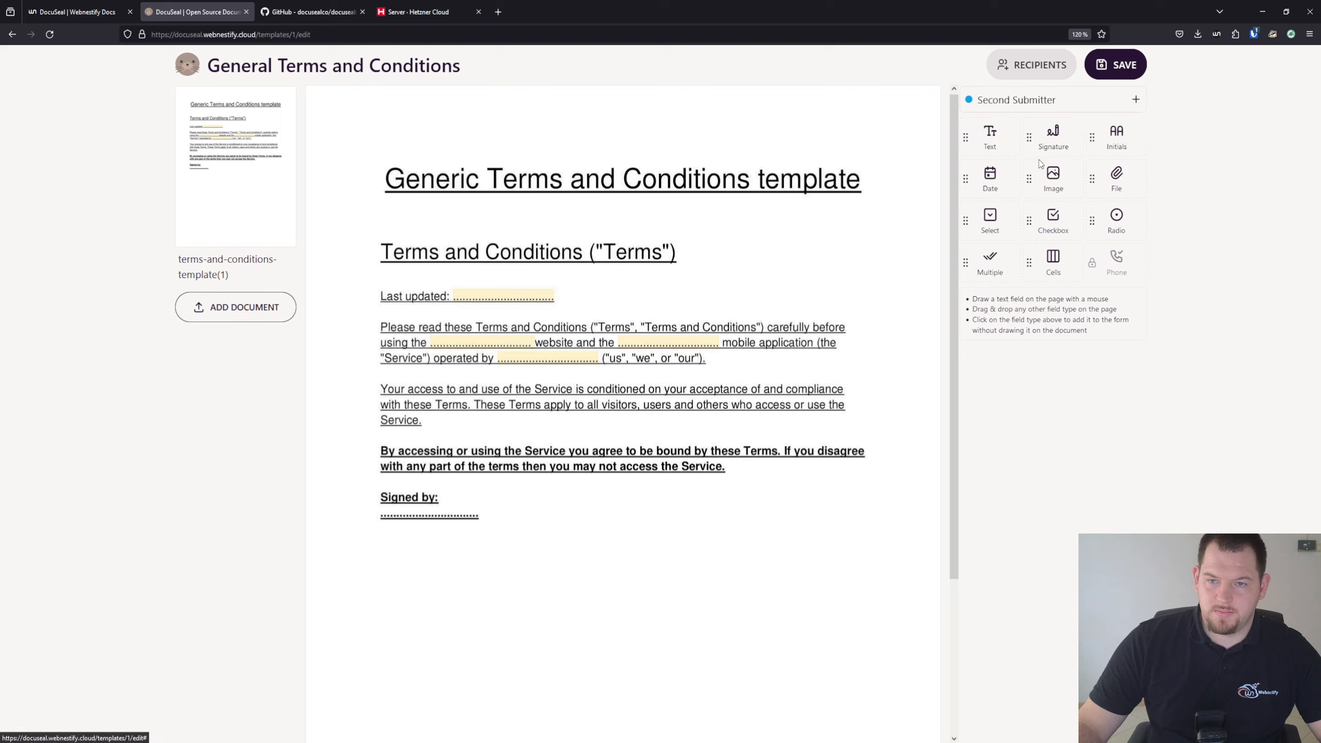
Rename the second submitter to Client and the first to Company
triple_click(1031, 100)
type("Client")
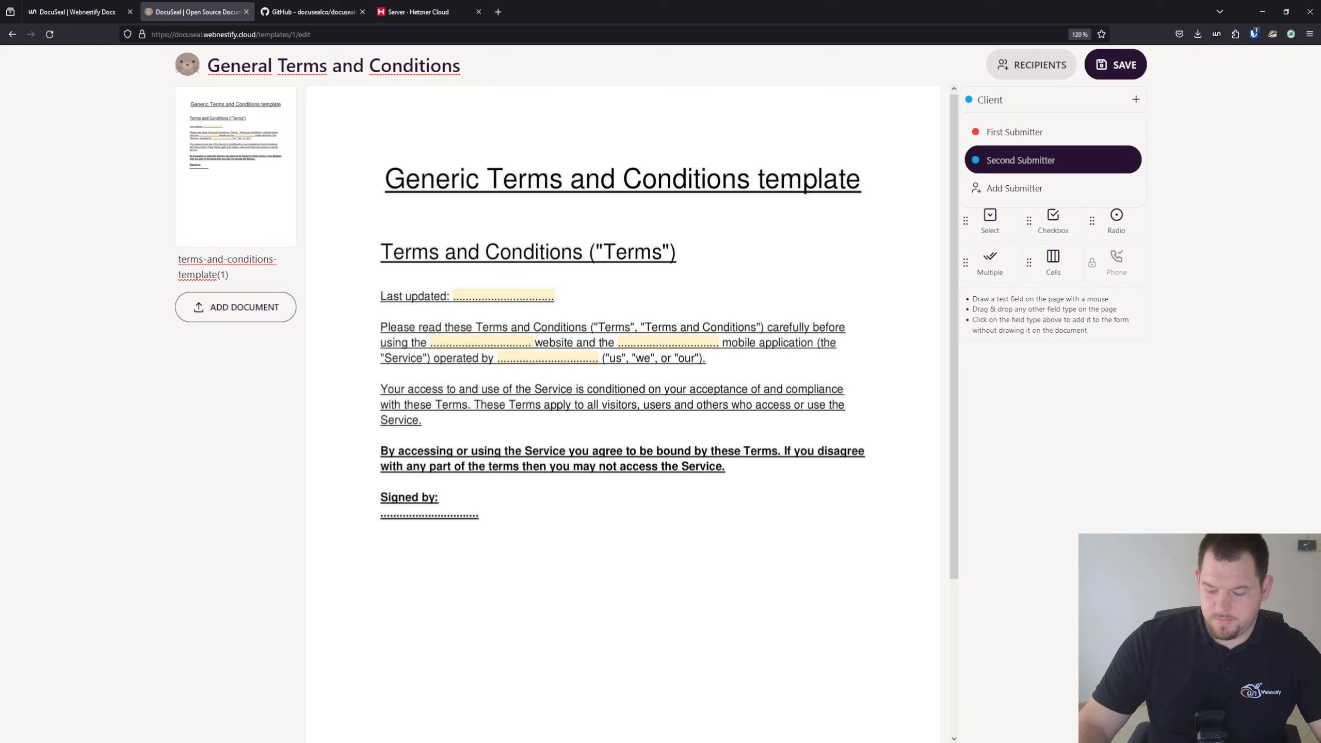
key("Return")
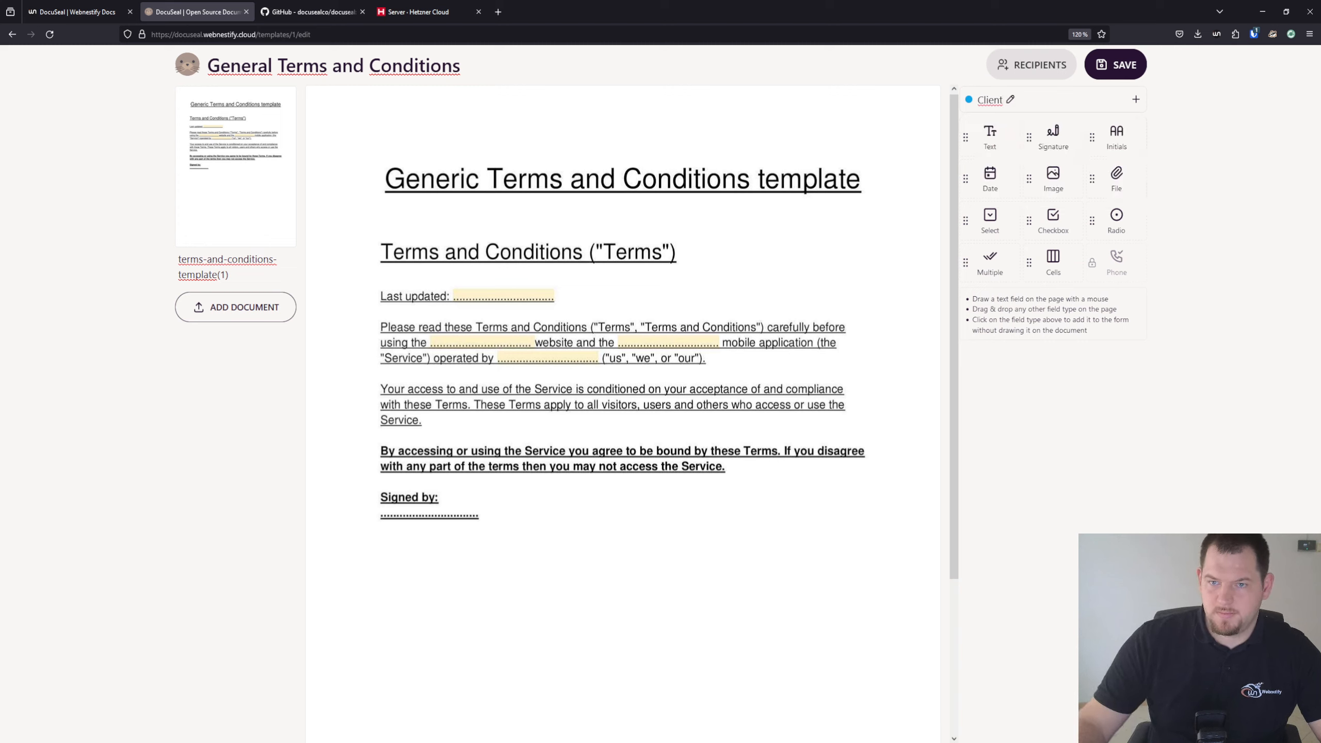
left_click(1075, 110)
left_click(1040, 134)
triple_click(1009, 100)
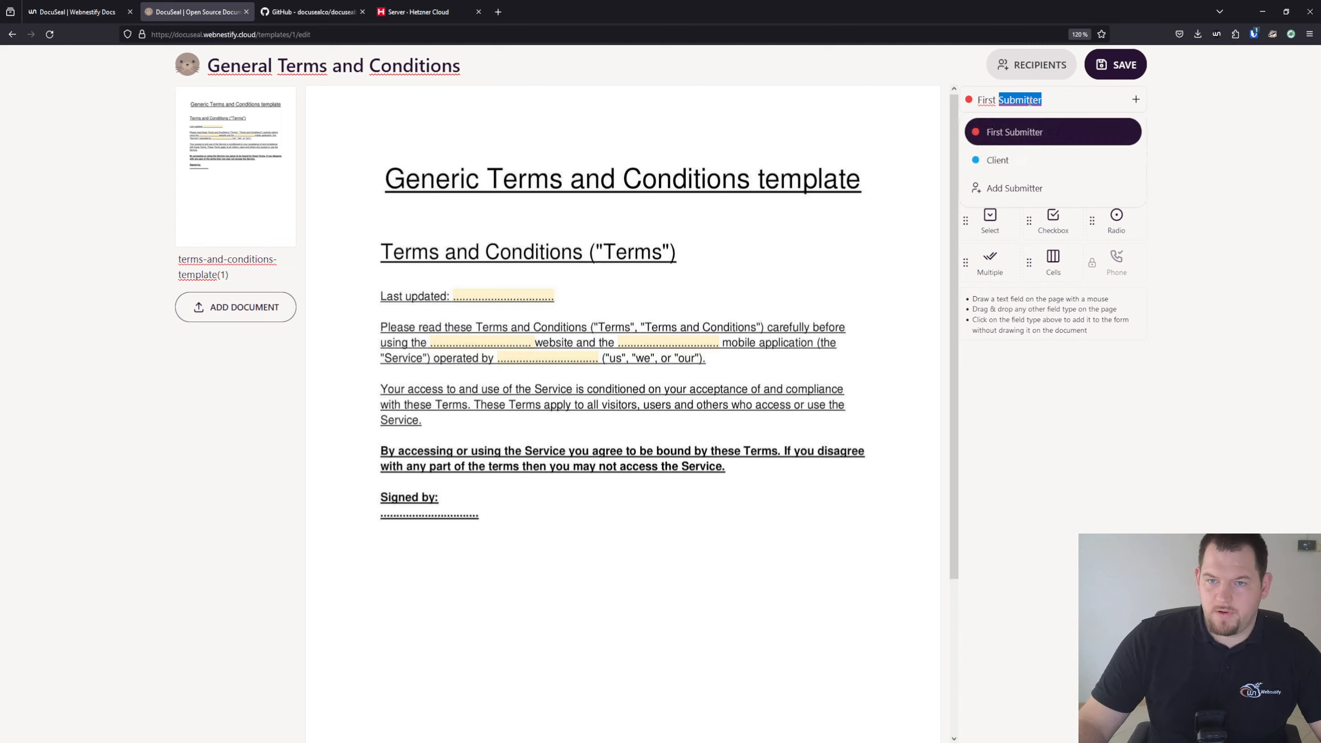
type("Company")
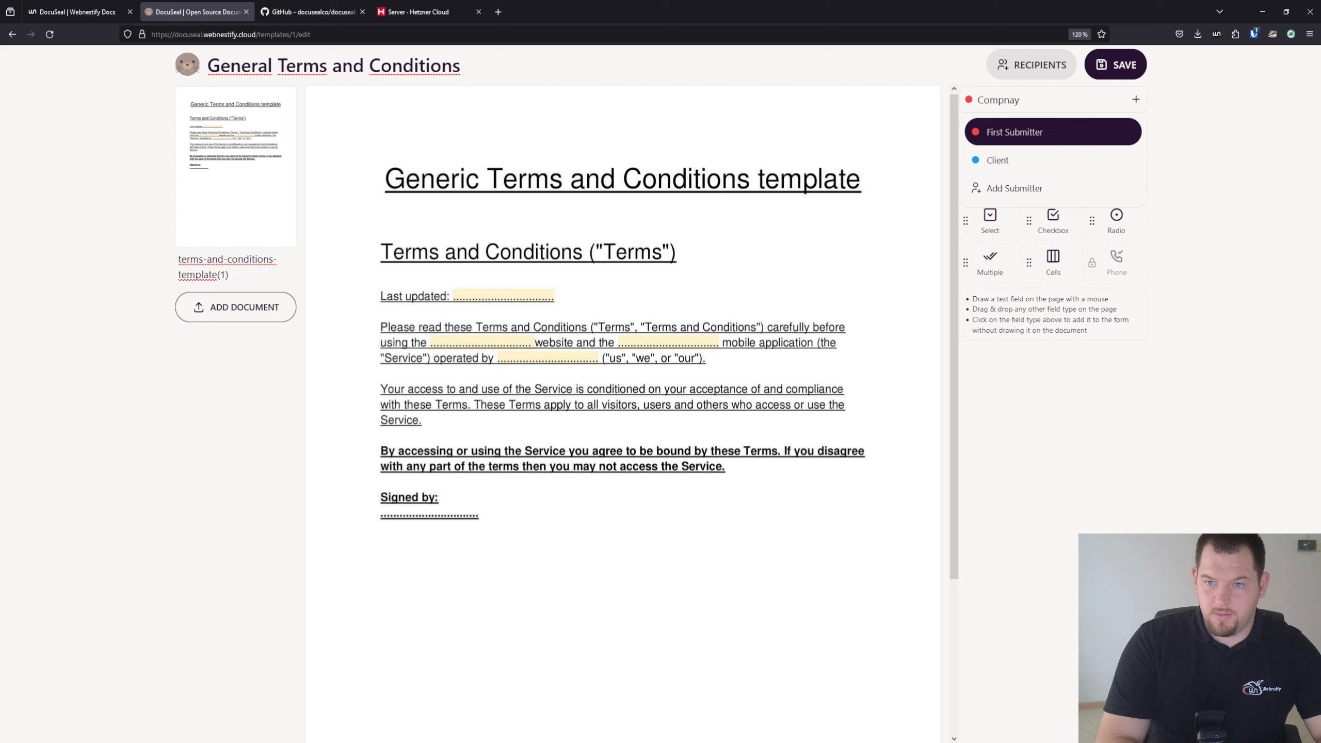
key("Return")
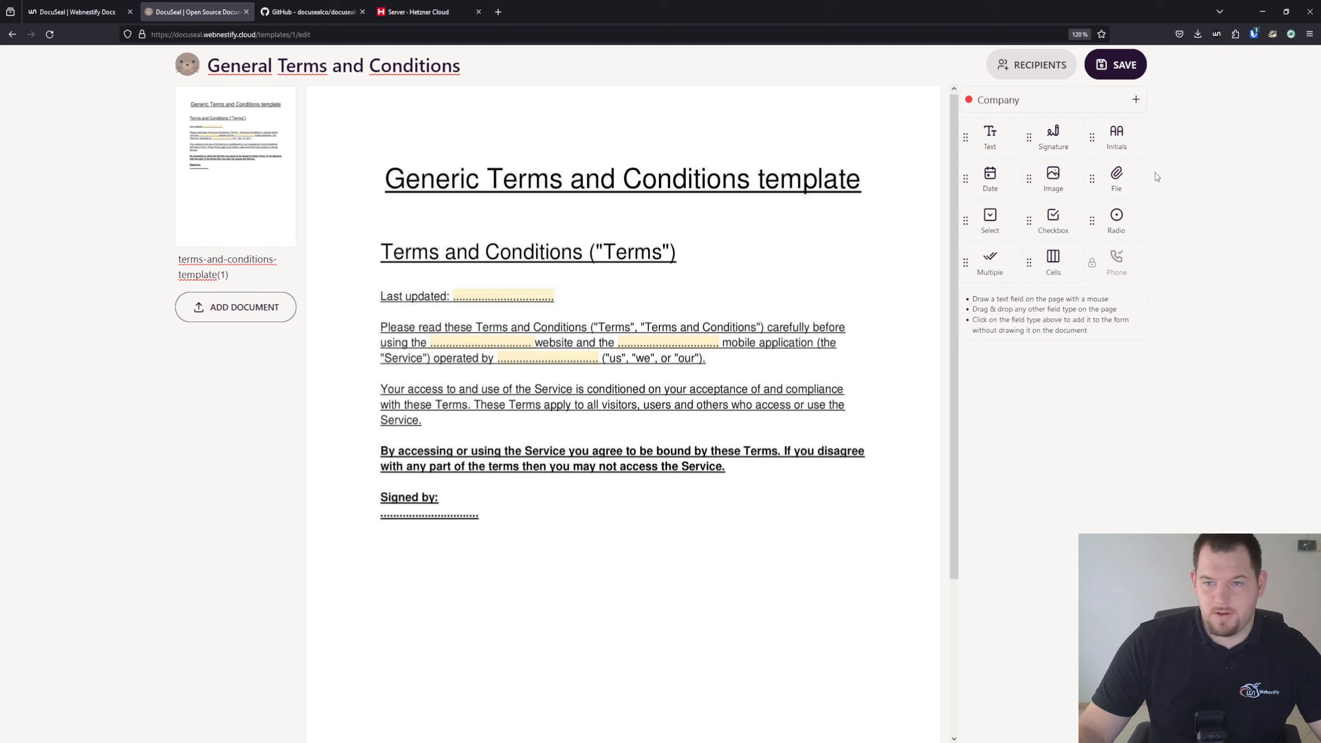
Make Company the active submitter and discard a stray unplaced text field
left_click(1020, 100)
left_click(1008, 166)
left_click(1009, 99)
left_click(995, 126)
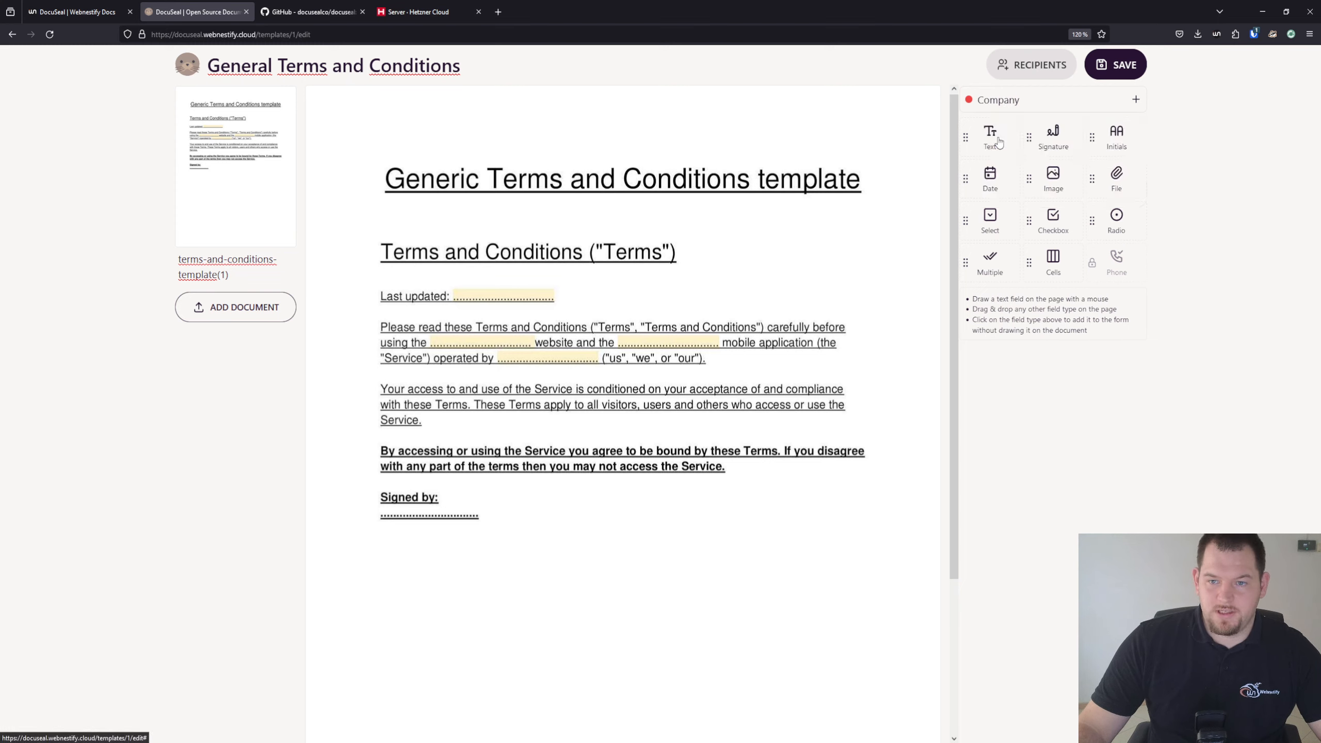
left_click(991, 101)
left_click(1003, 160)
left_click(1000, 101)
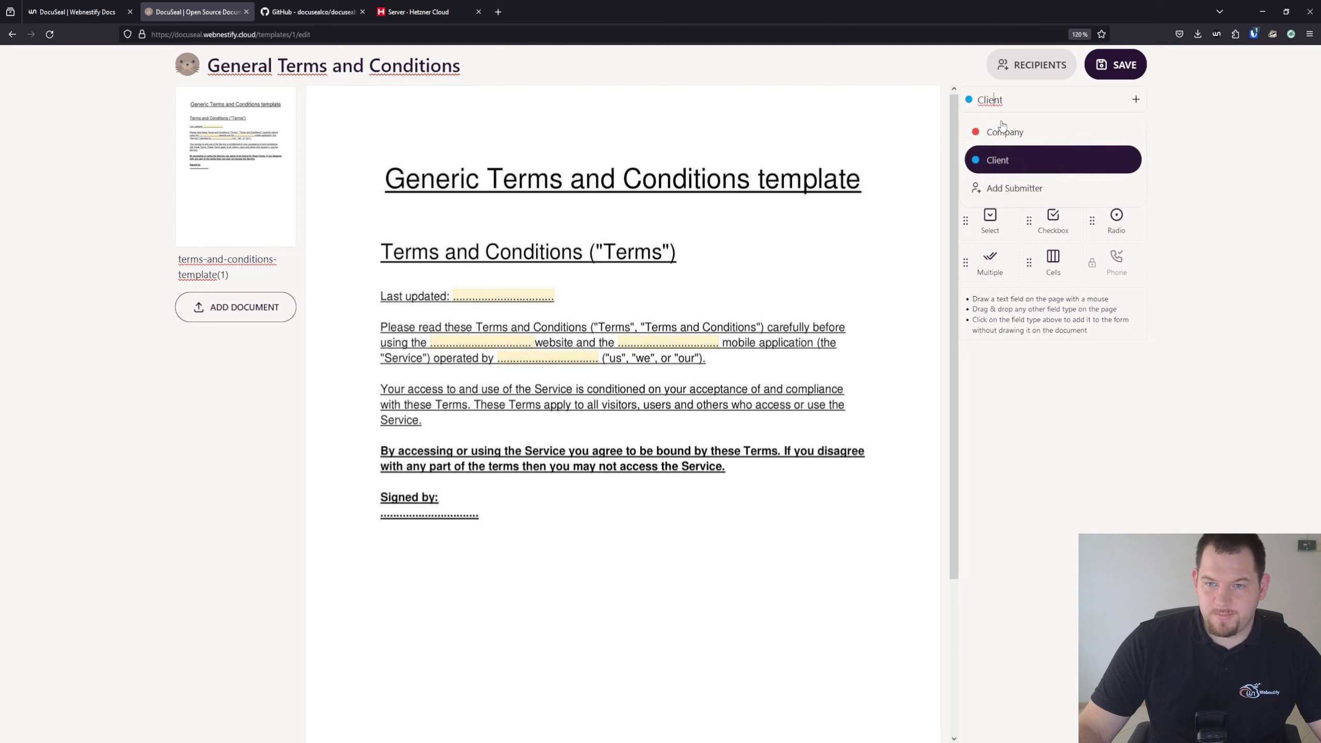
left_click(1004, 130)
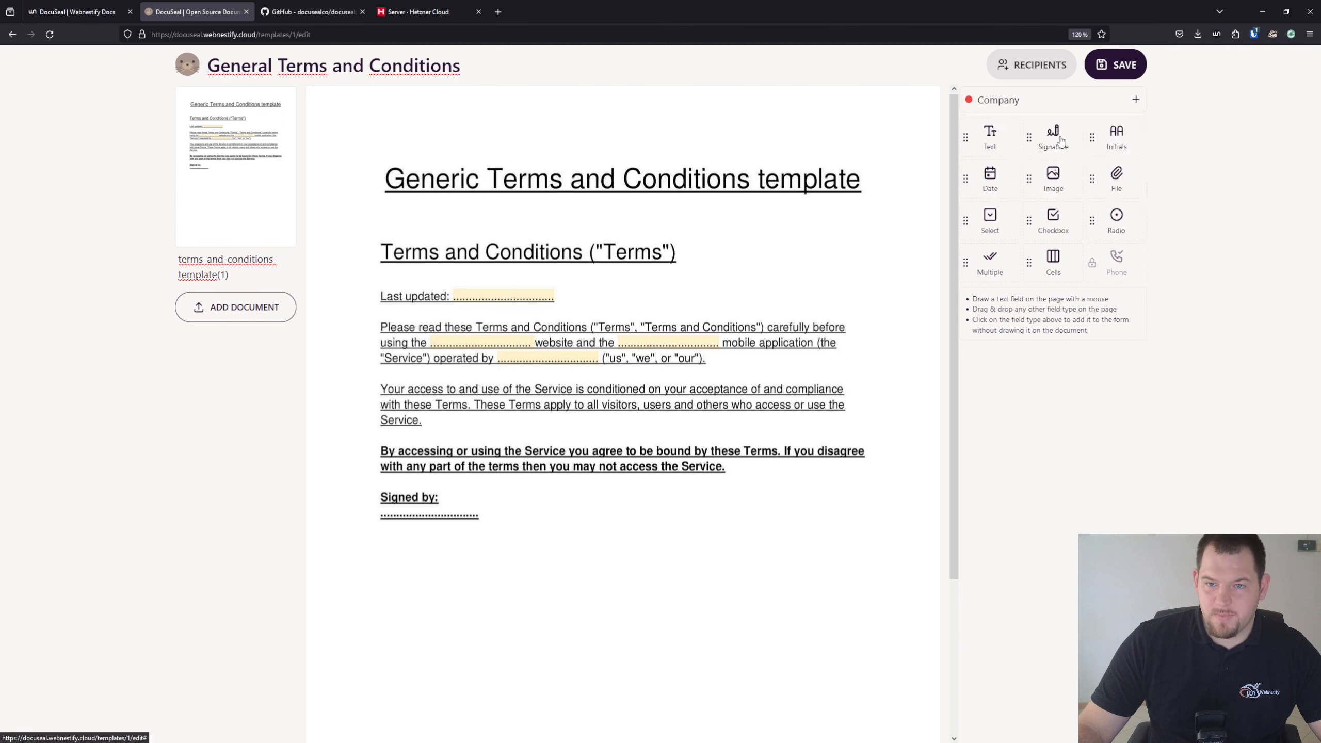
left_click(994, 145)
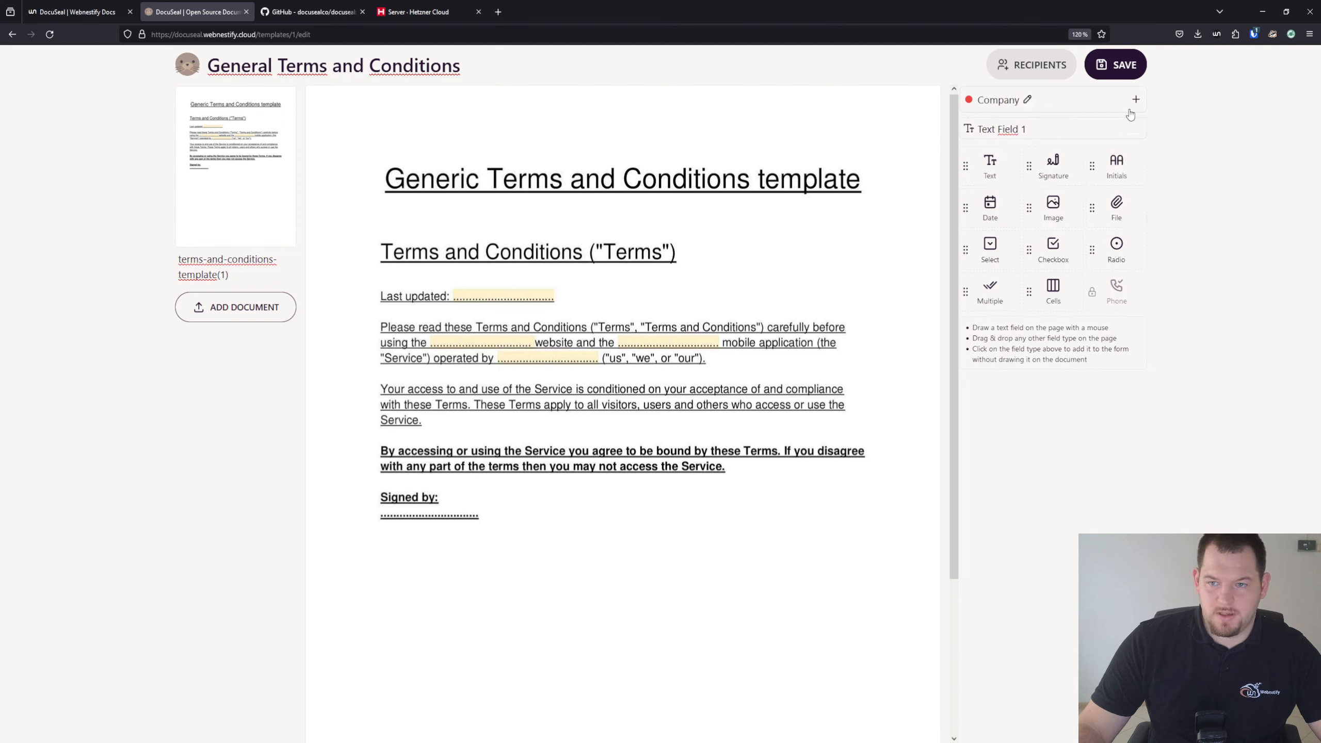
left_click(1139, 128)
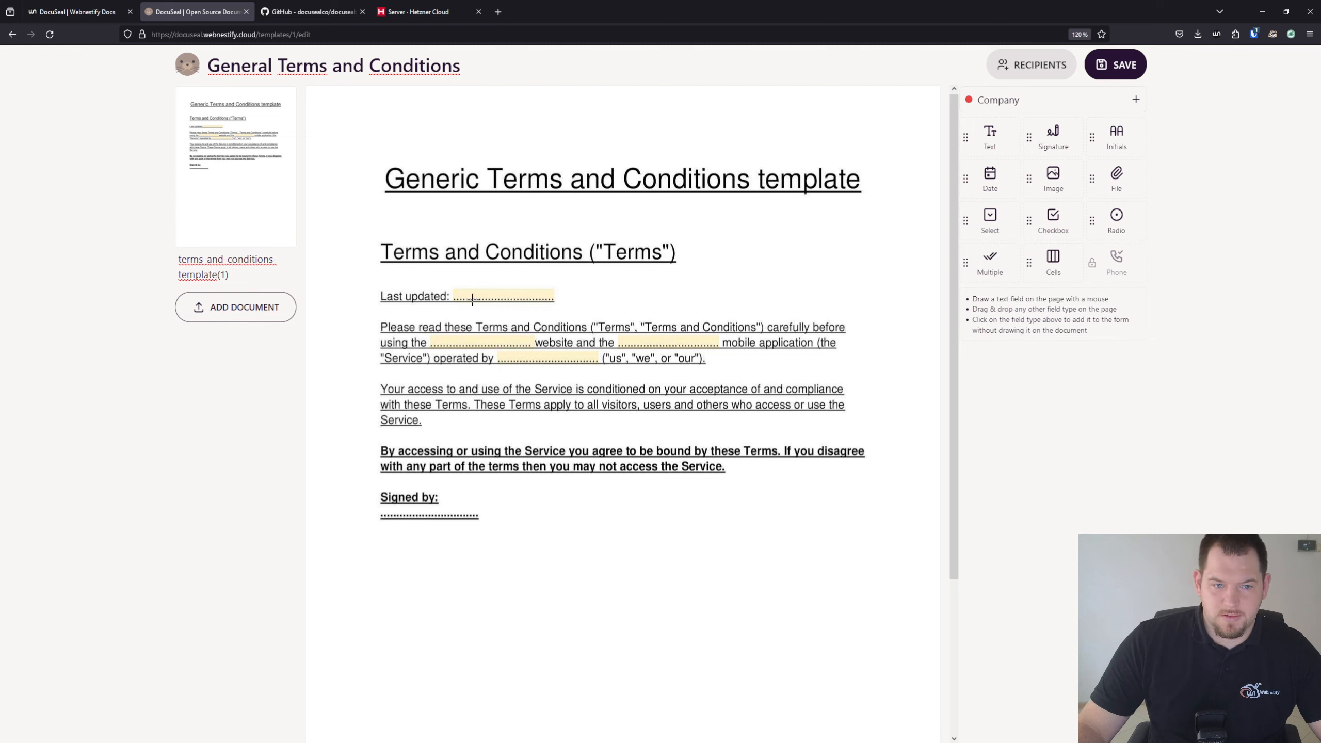
Draw Company text fields over the Last updated, website, mobile application and operated by blanks
mouse_move(455, 287)
left_mouse_down()
mouse_move(565, 298)
mouse_move(554, 301)
left_mouse_up()
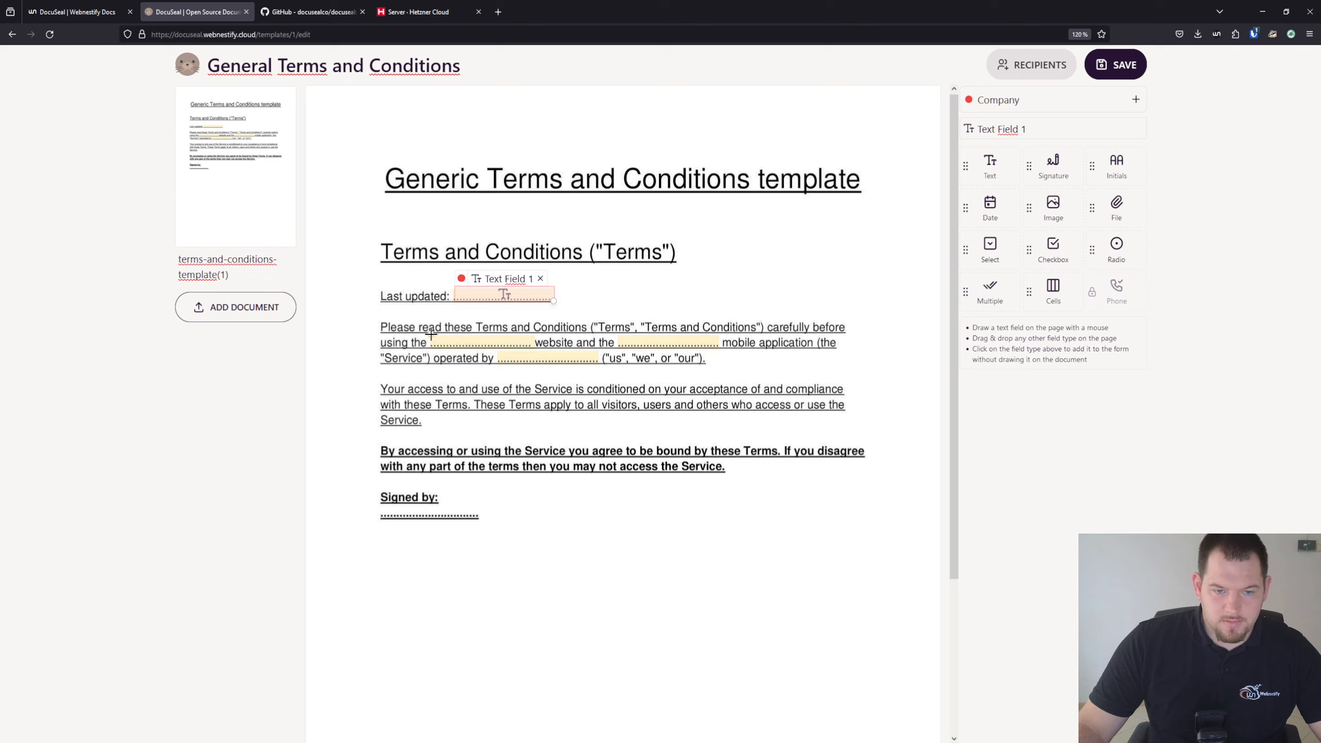
left_click_drag(431, 334, 533, 350)
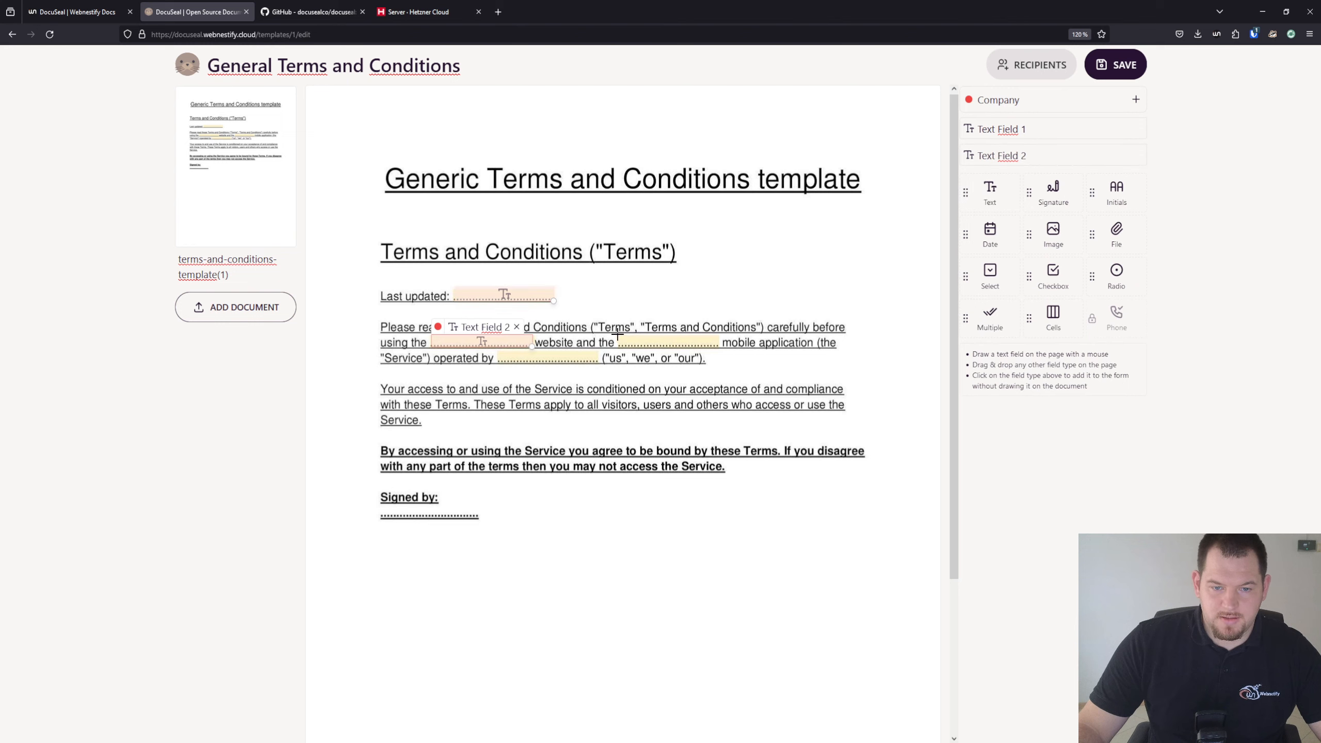
left_click_drag(617, 334, 721, 347)
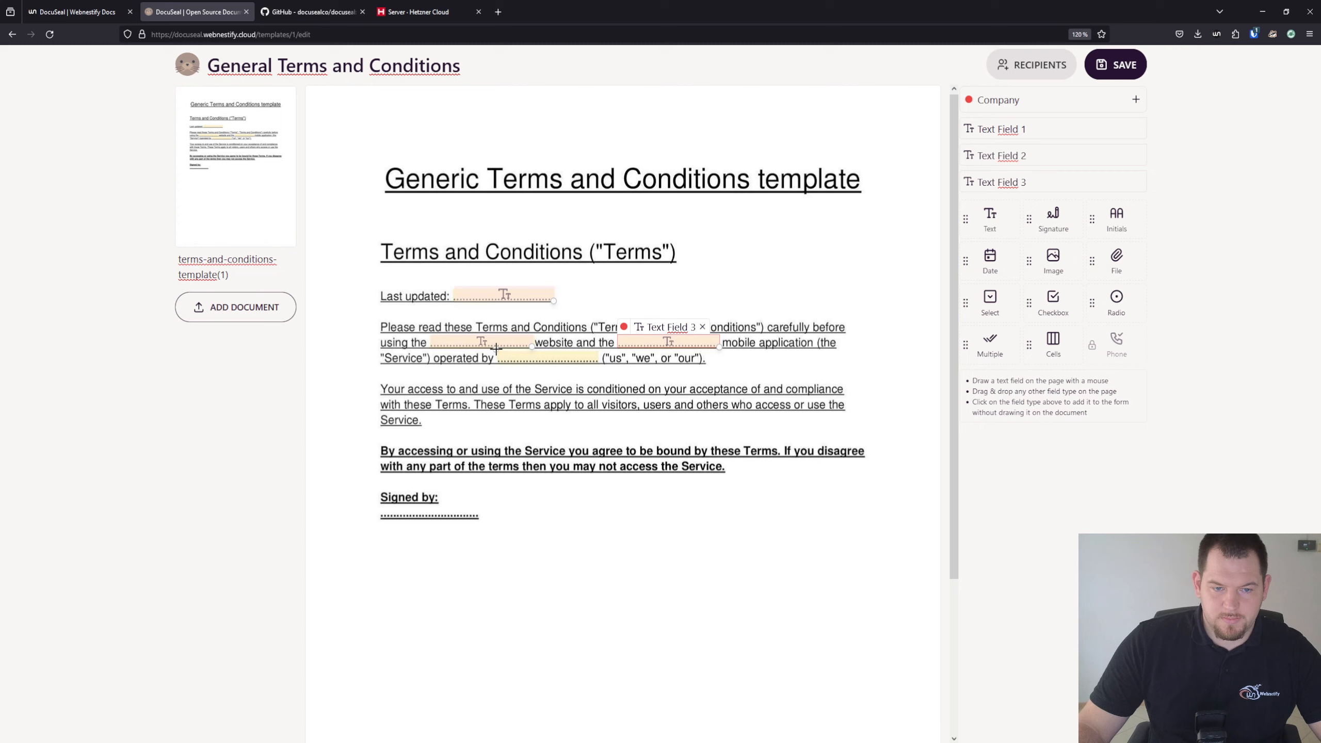
mouse_move(498, 351)
left_mouse_down()
mouse_move(619, 365)
mouse_move(602, 365)
left_mouse_up()
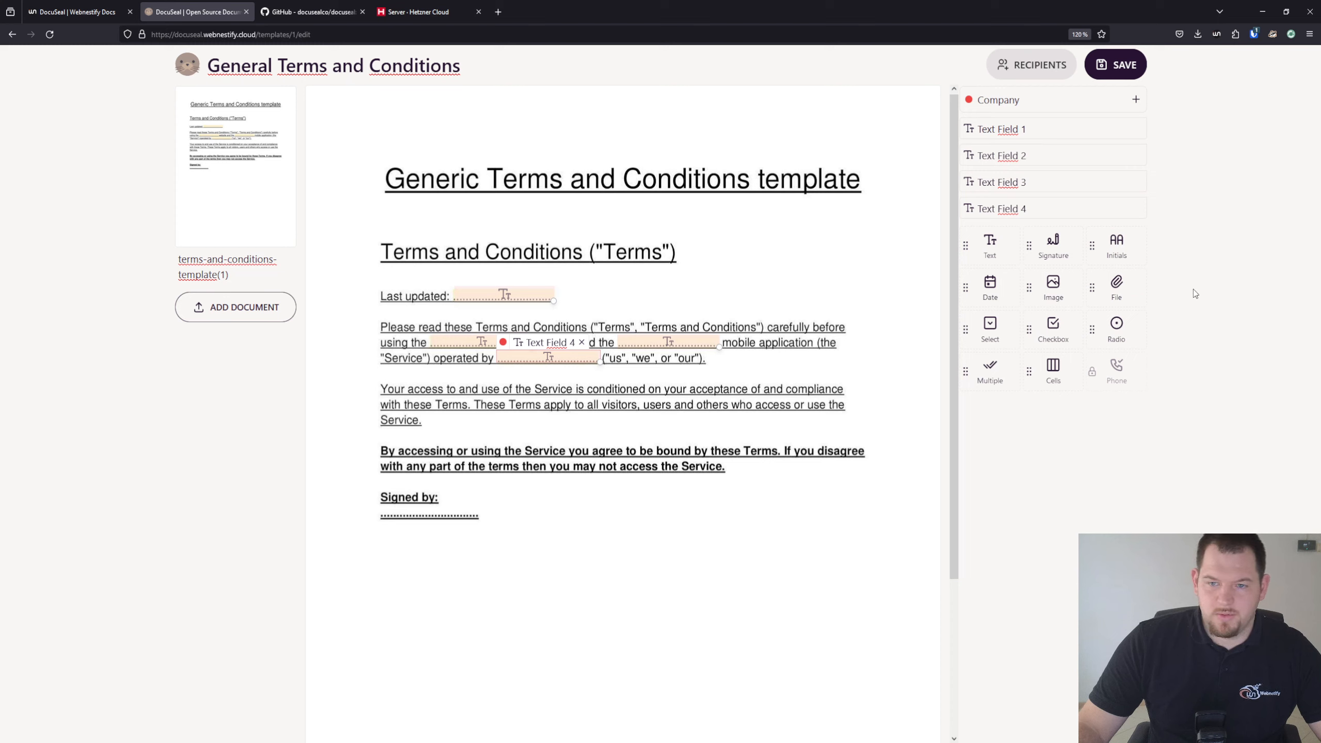
Switch to the Client submitter and remove the mistakenly drawn Text Field 5
left_click(1064, 102)
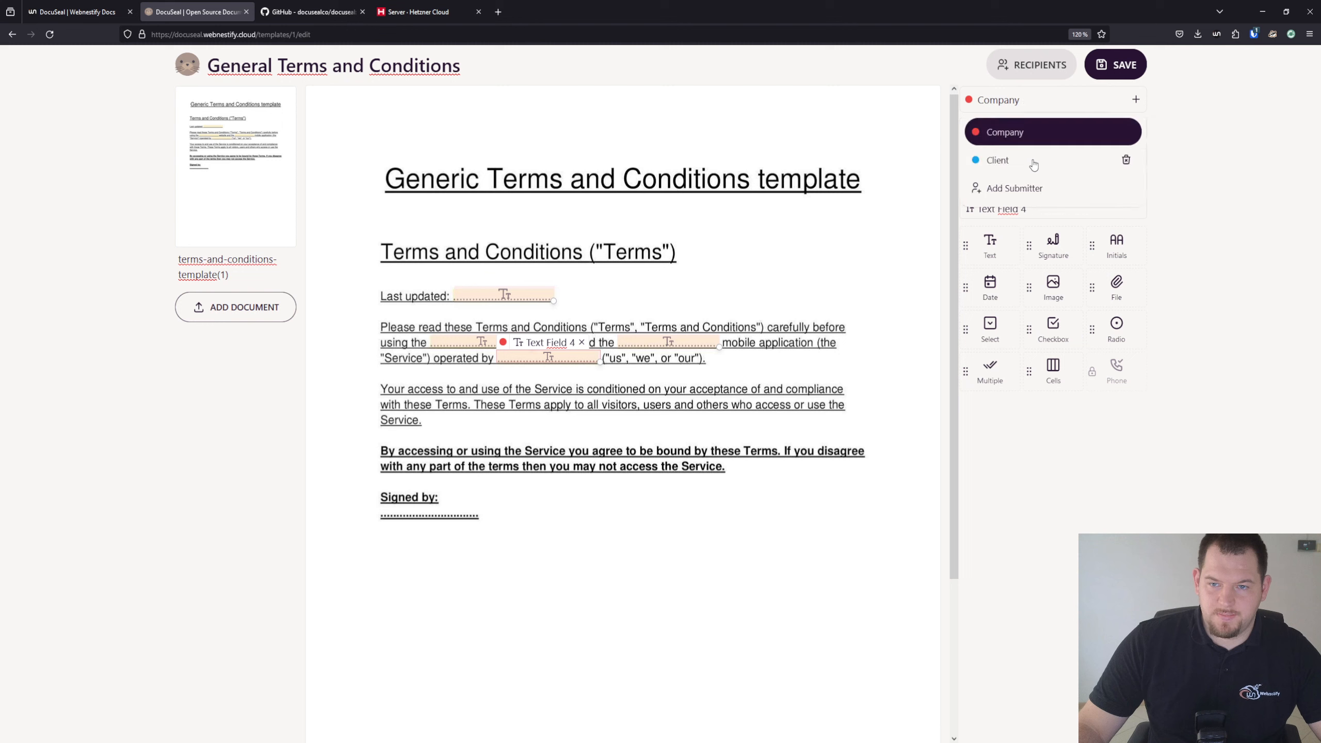
left_click(1034, 164)
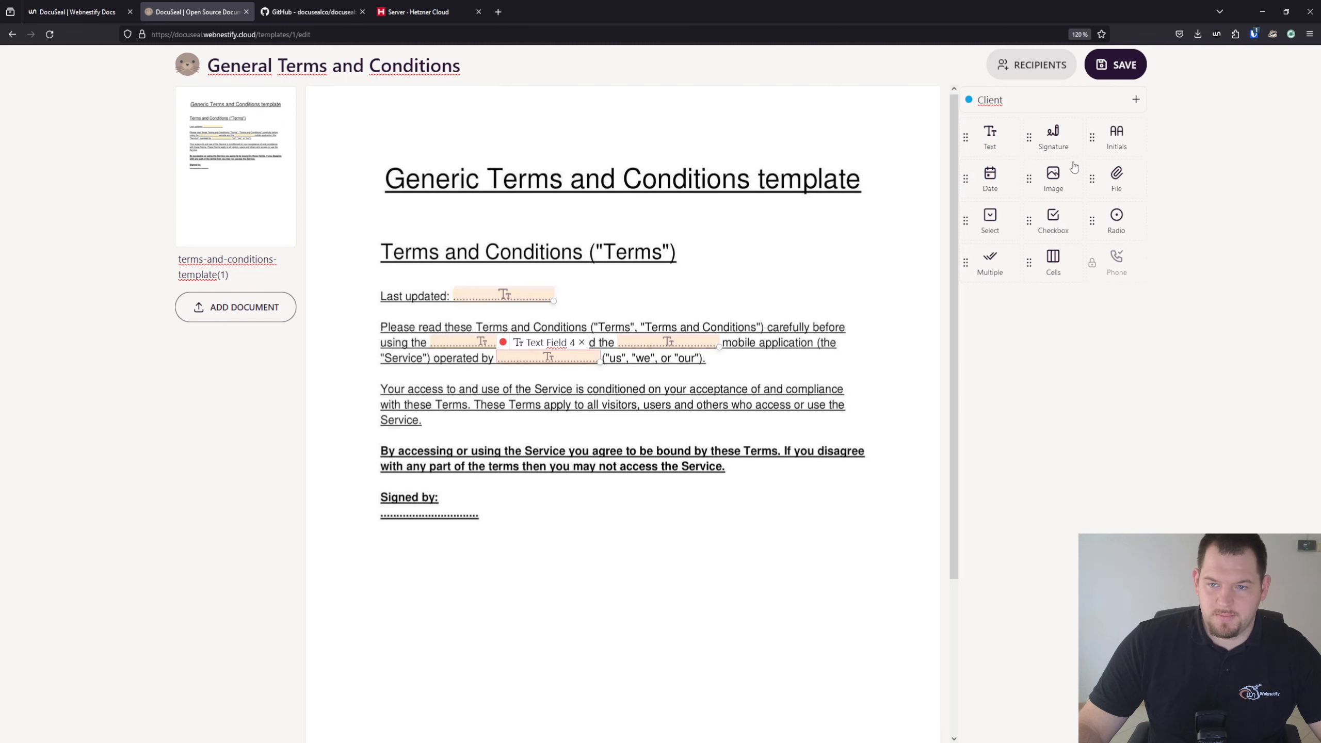
left_click(1059, 141)
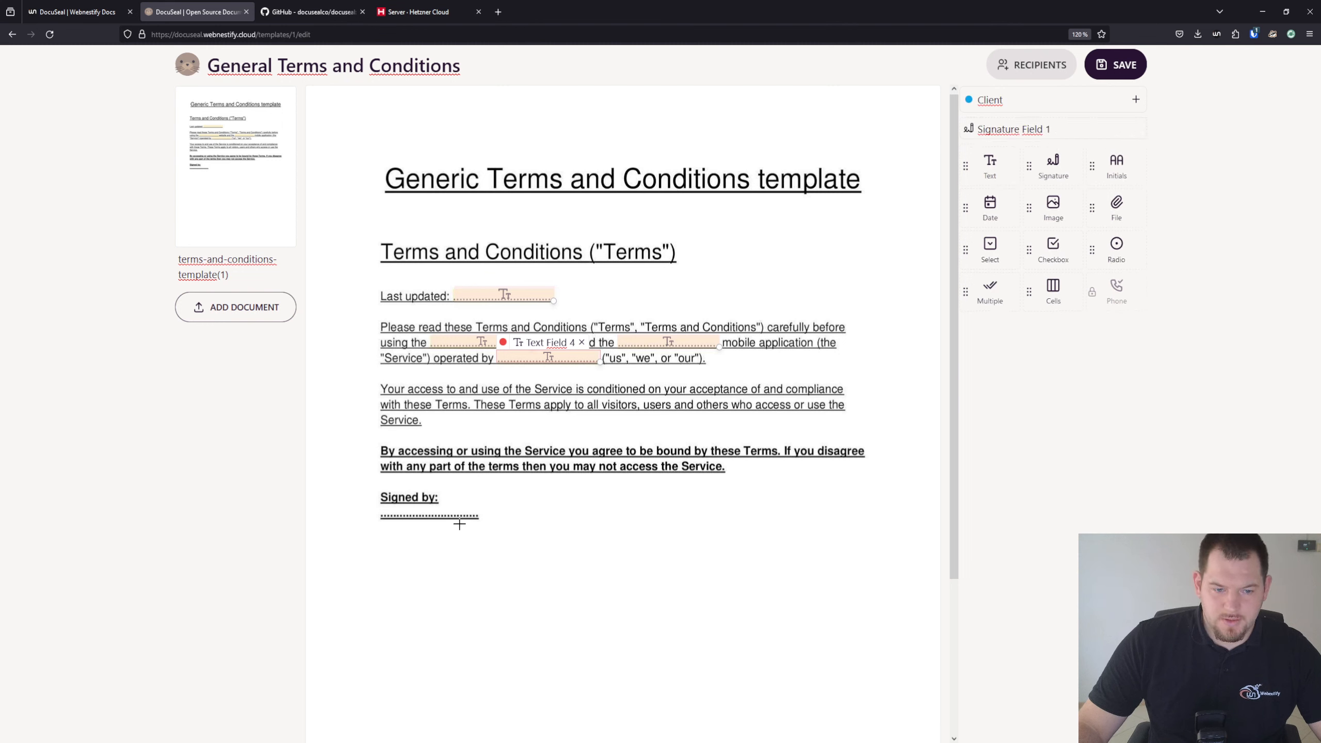
left_click_drag(378, 502, 479, 517)
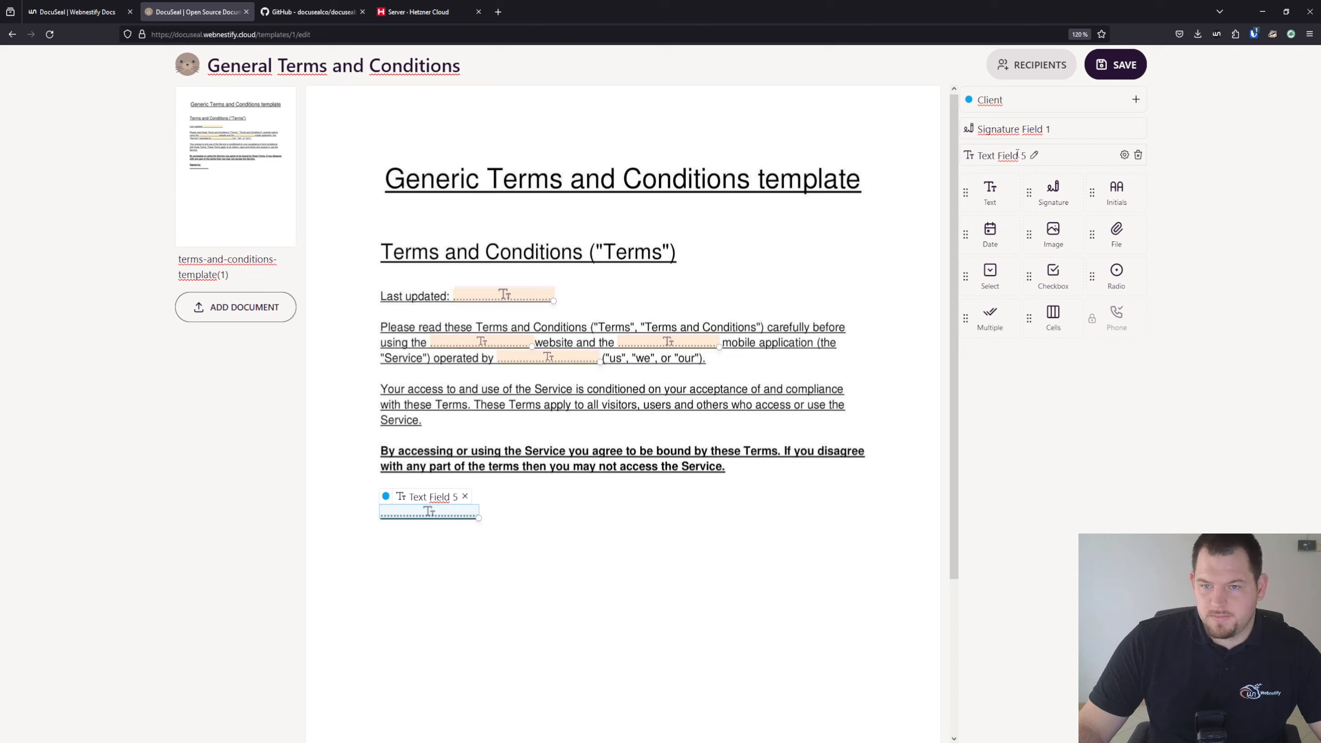
left_click(1135, 162)
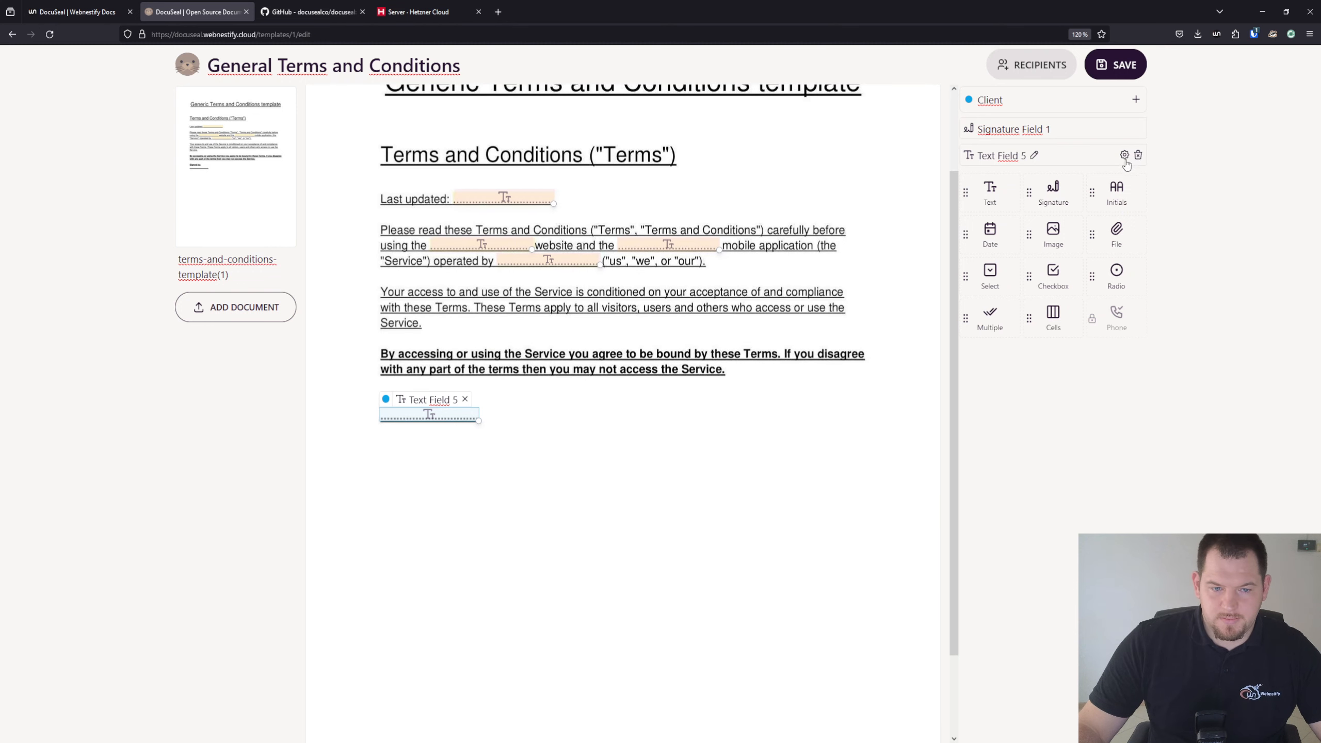
left_click(1138, 156)
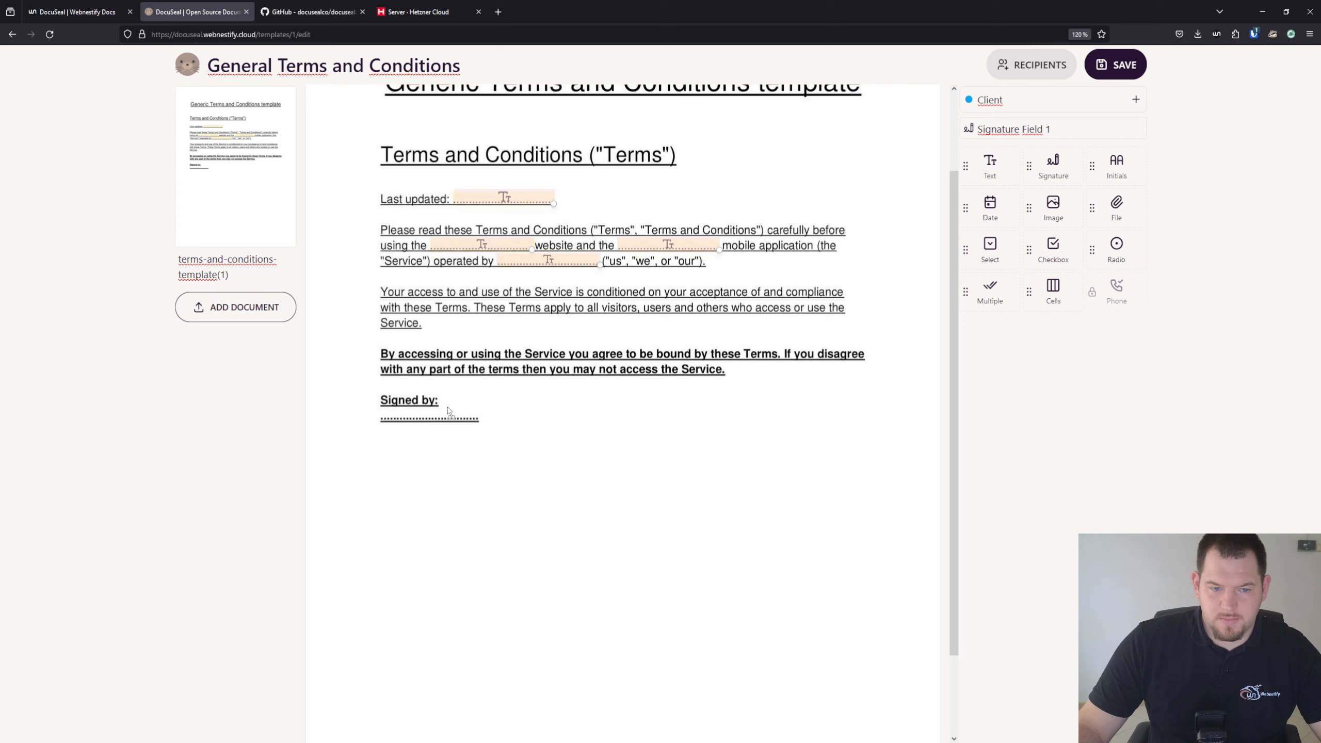
Place one Client signature field below 'Signed by:' and a text field beside it
mouse_move(443, 409)
left_mouse_down()
mouse_move(502, 415)
mouse_move(535, 461)
mouse_move(570, 431)
mouse_move(544, 454)
mouse_move(445, 480)
mouse_move(446, 469)
left_mouse_up()
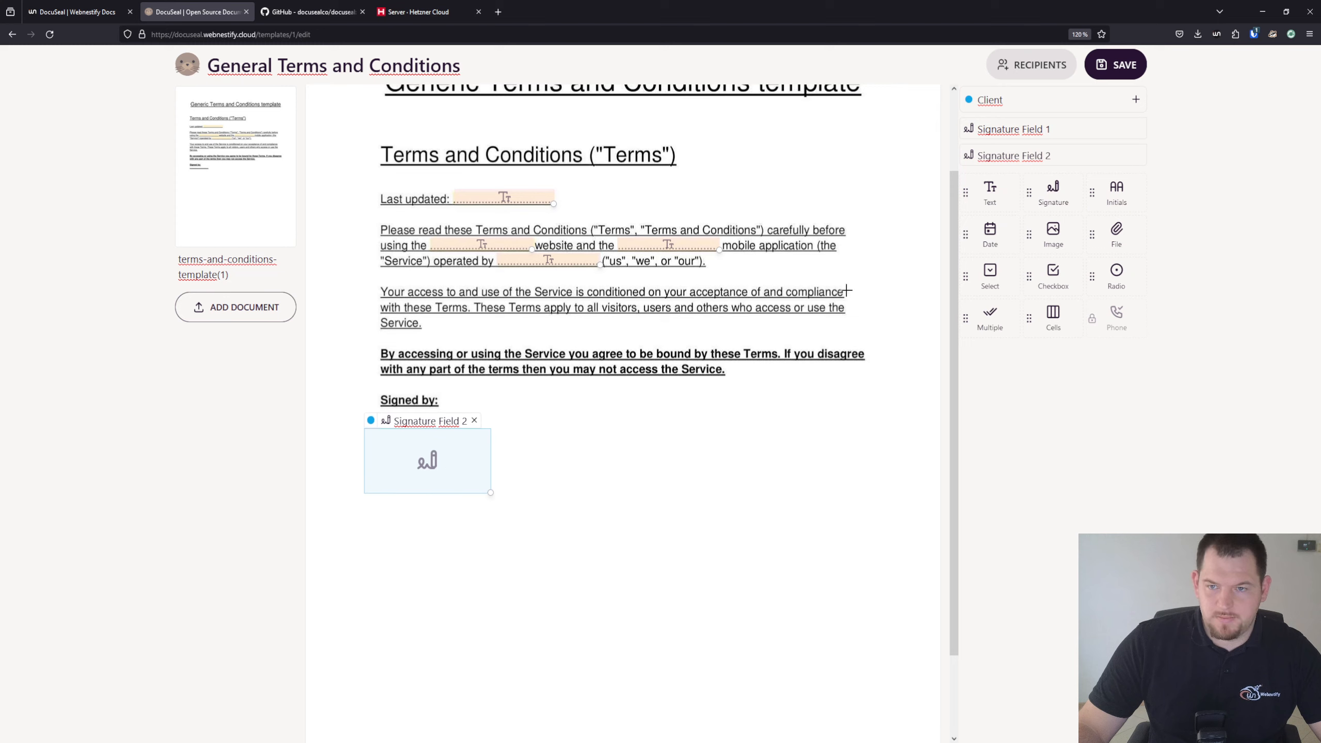
left_click(1137, 128)
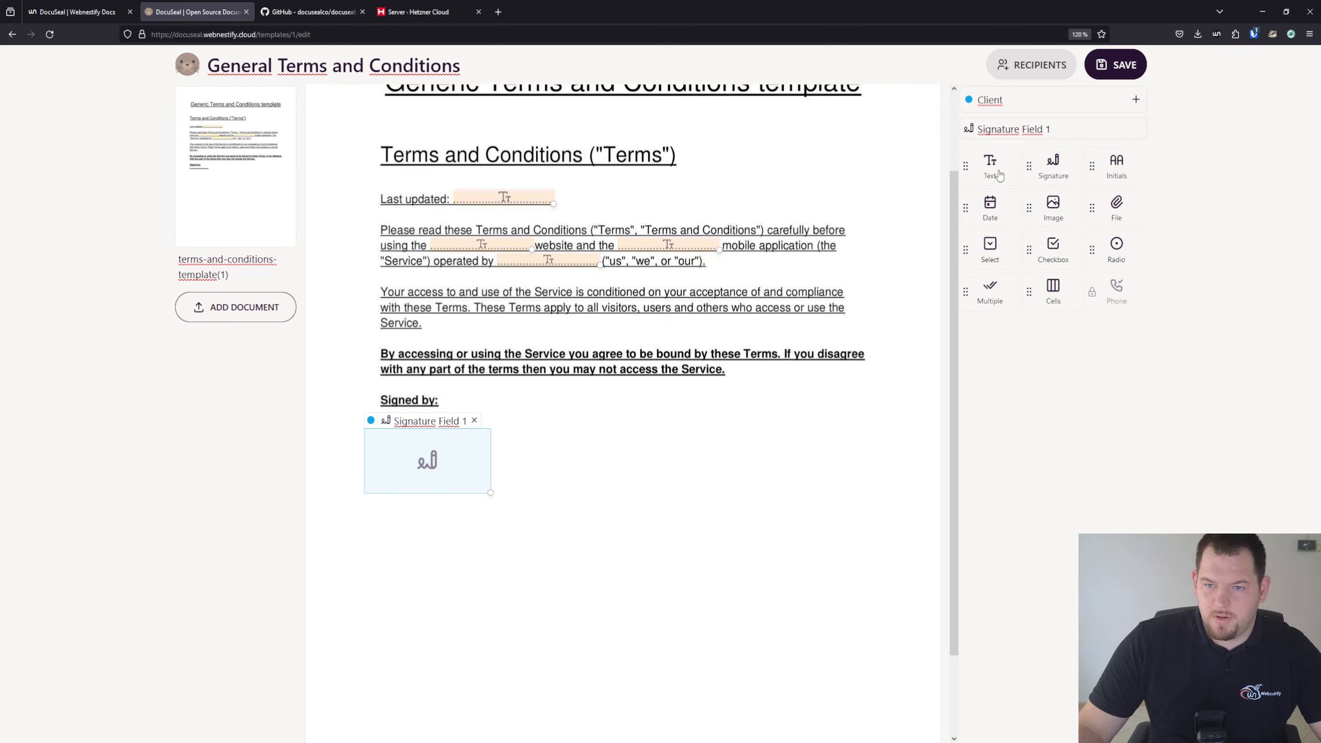
left_click_drag(999, 173, 558, 410)
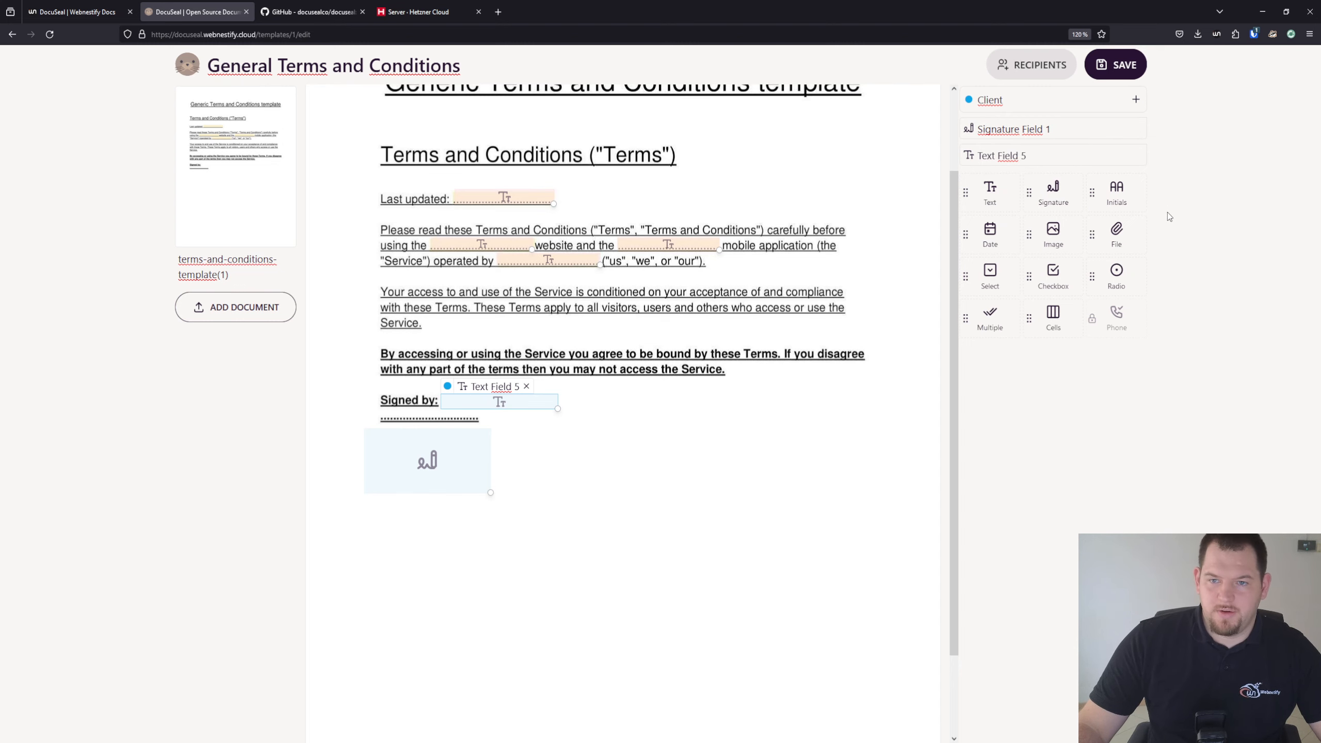
Abandon the first recipients form and save the template changes
left_click(1036, 68)
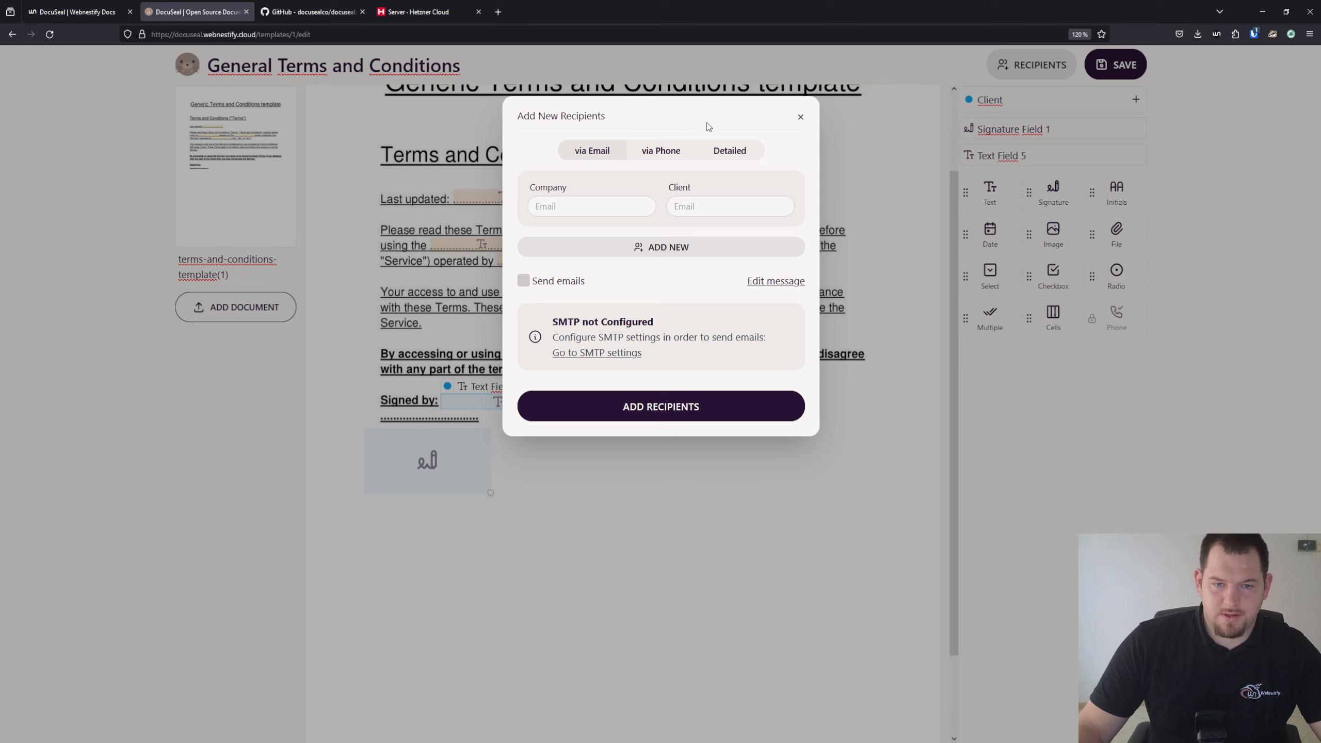
left_click(655, 212)
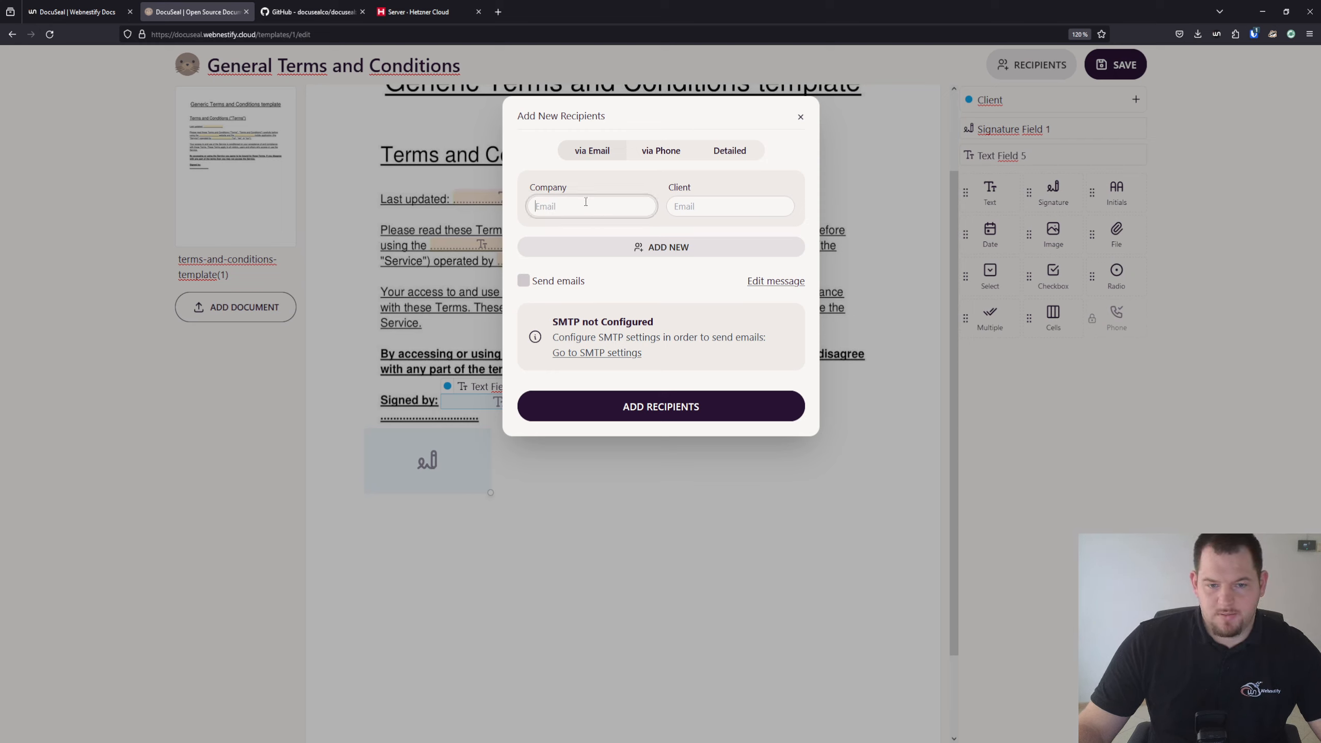
type("Webnestify")
key("Tab")
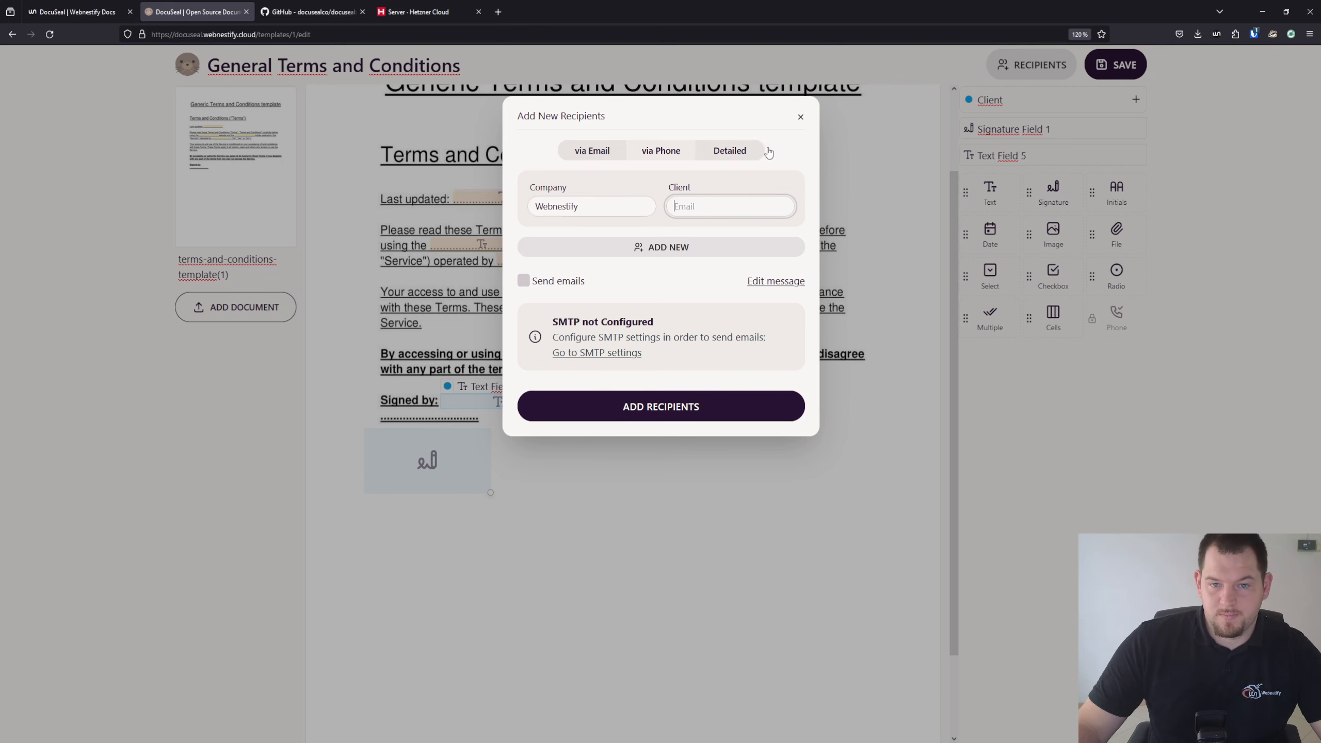
left_click(802, 120)
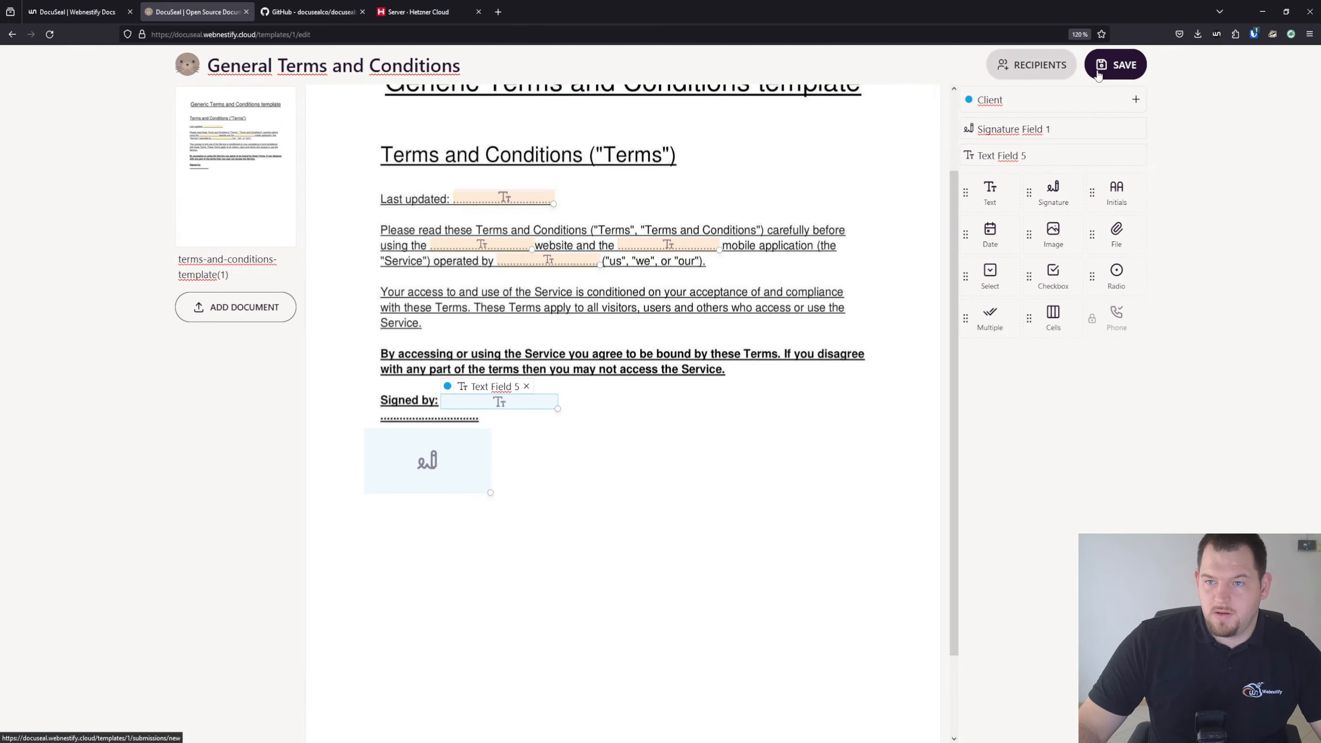
left_click(1126, 74)
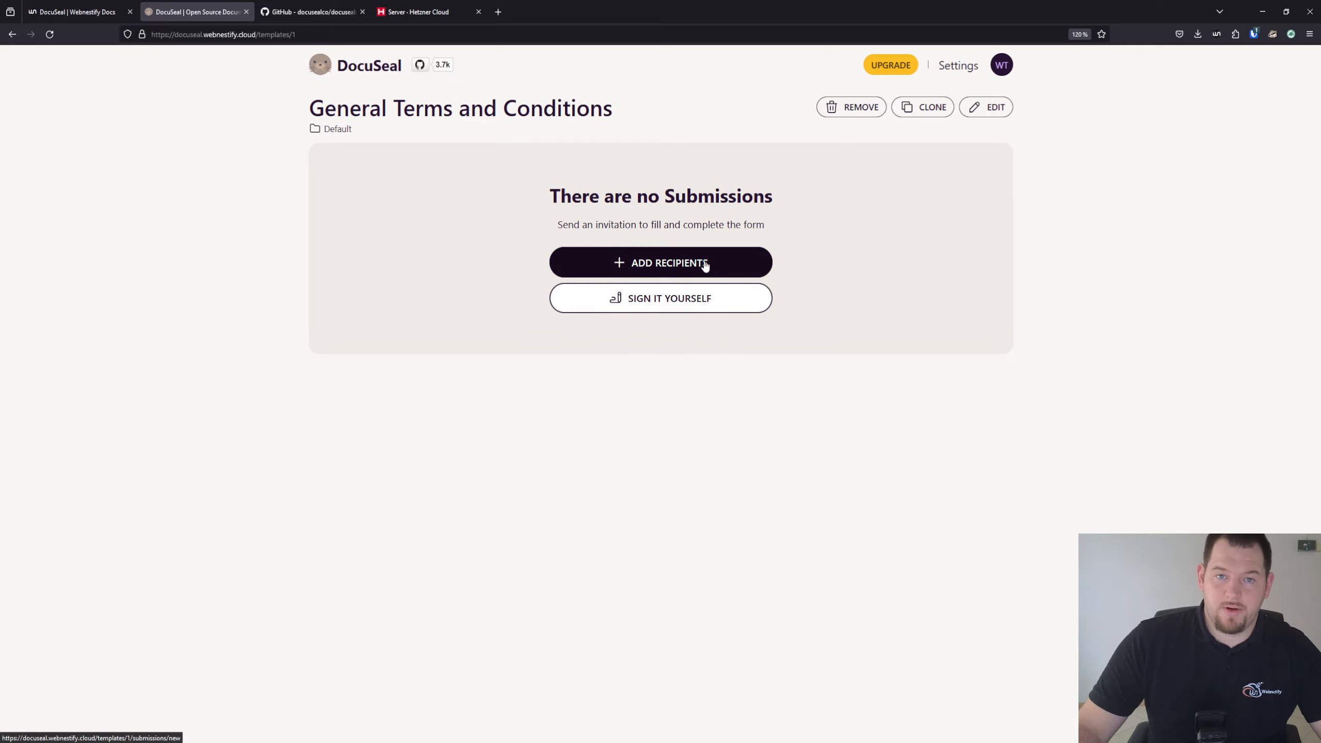
Reopen the General Terms and Conditions template from the Default folder for editing
left_click(690, 308)
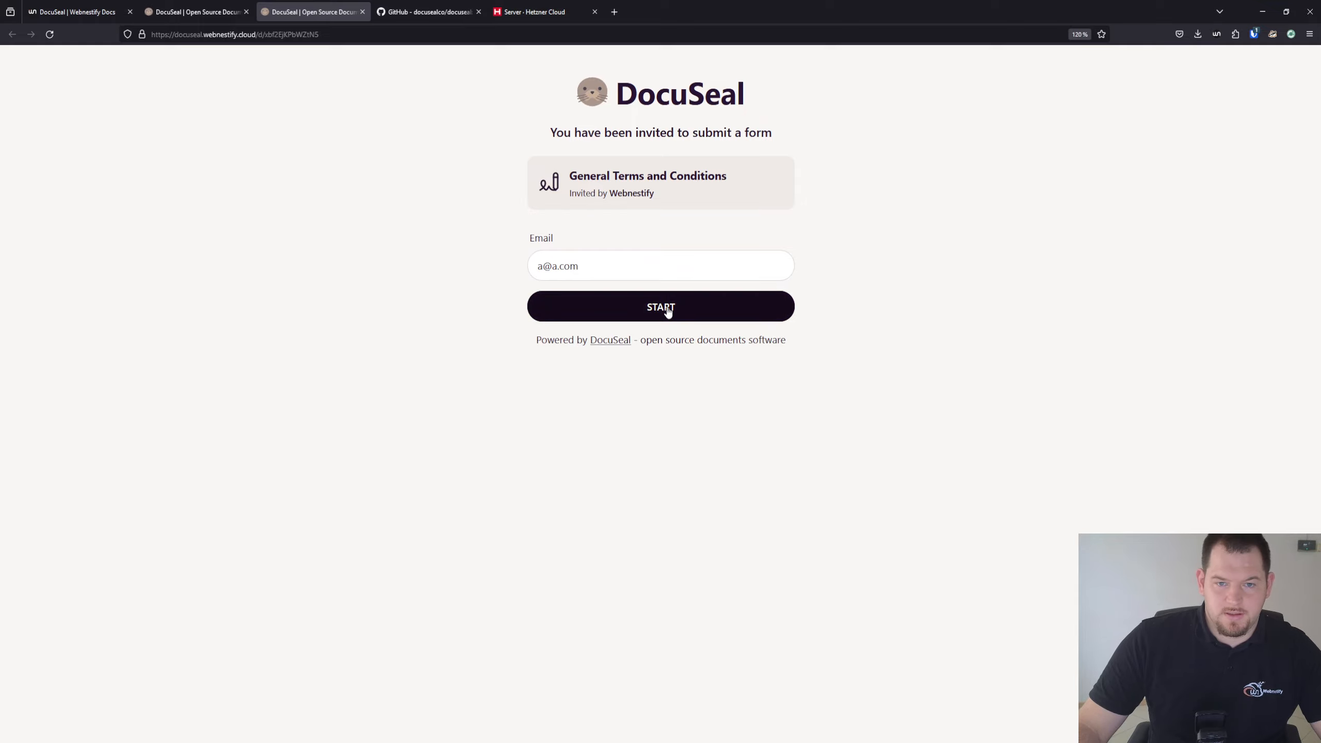
left_click(193, 12)
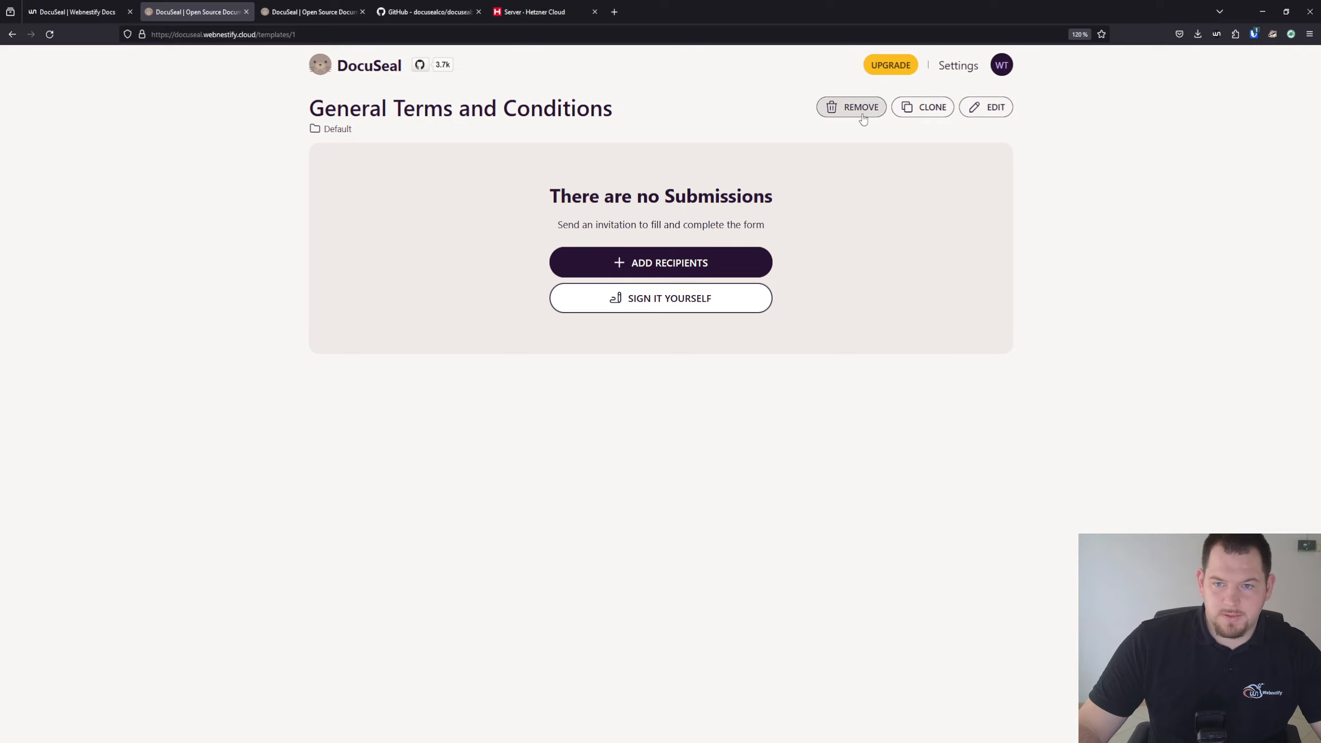
left_click(341, 130)
mouse_move(428, 182)
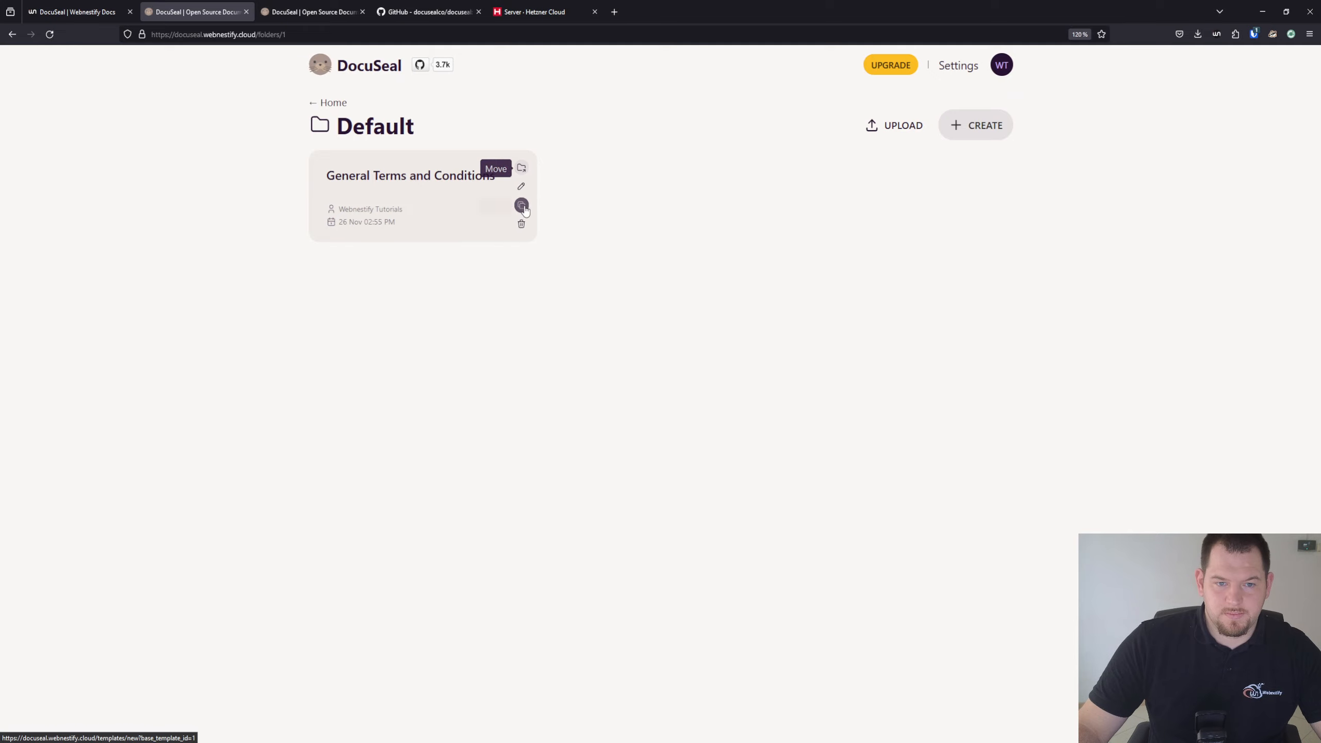
left_click(451, 179)
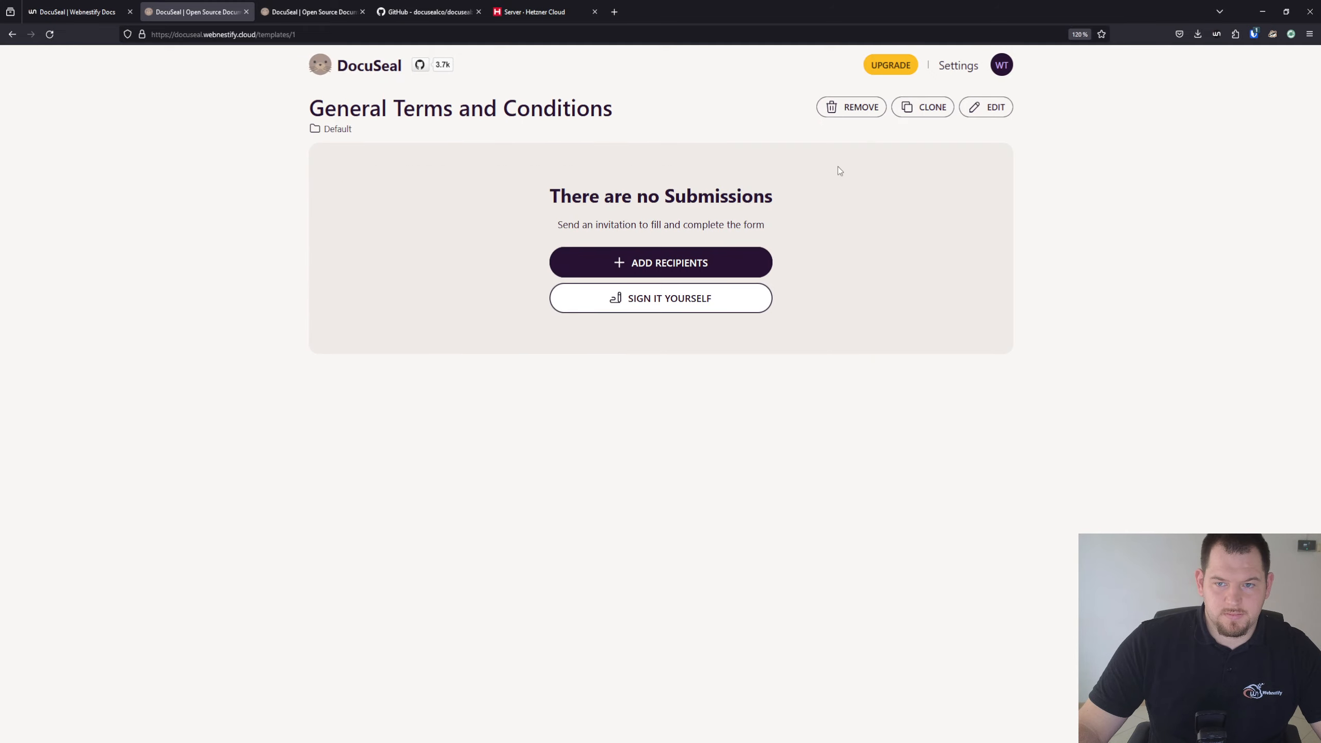
left_click(975, 113)
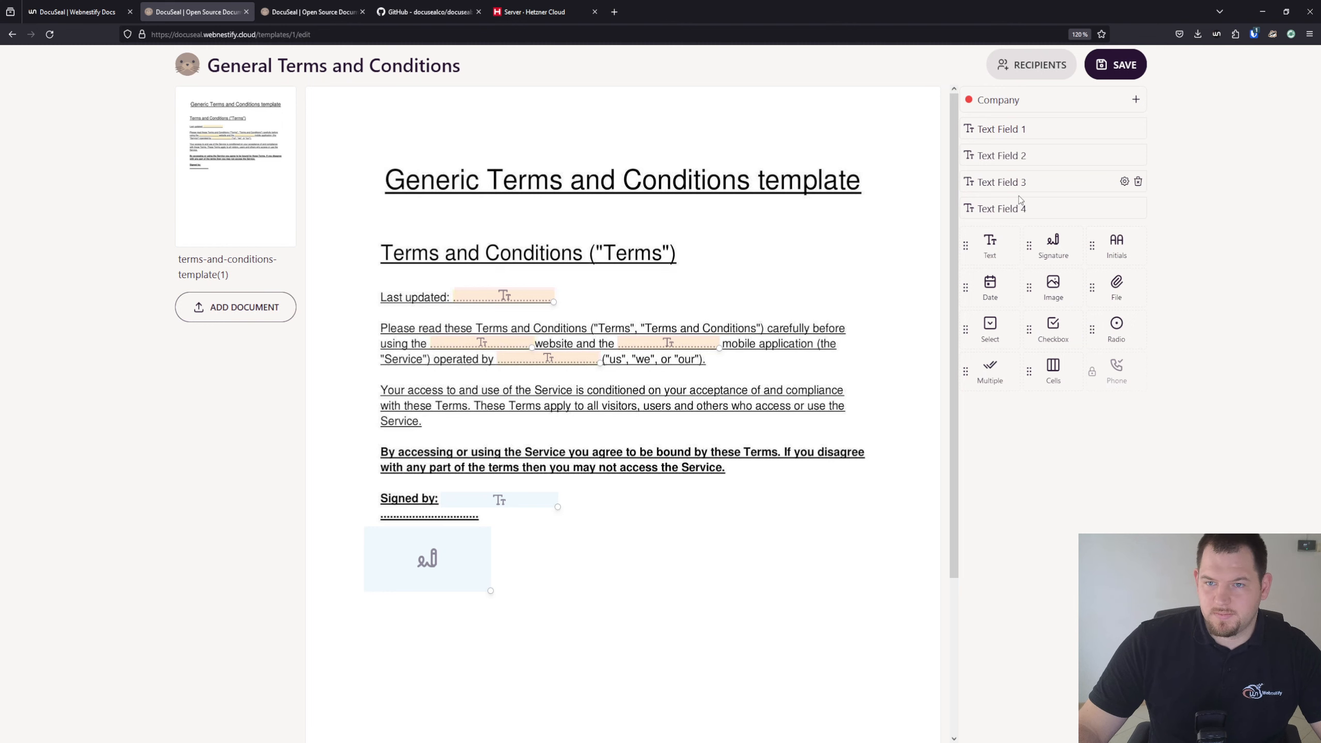
Enter the Company and Client signers' e-mail addresses in the Add New Recipients form
left_click(1013, 65)
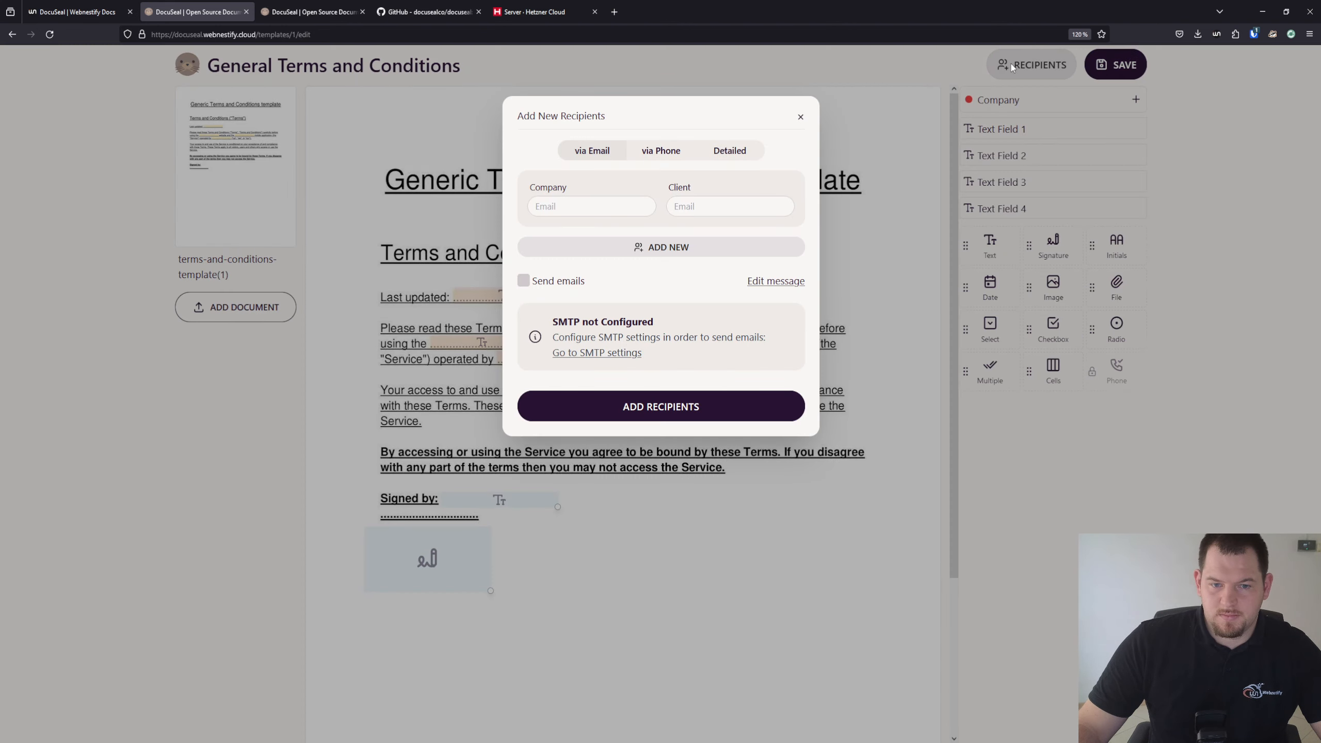
left_click(585, 204)
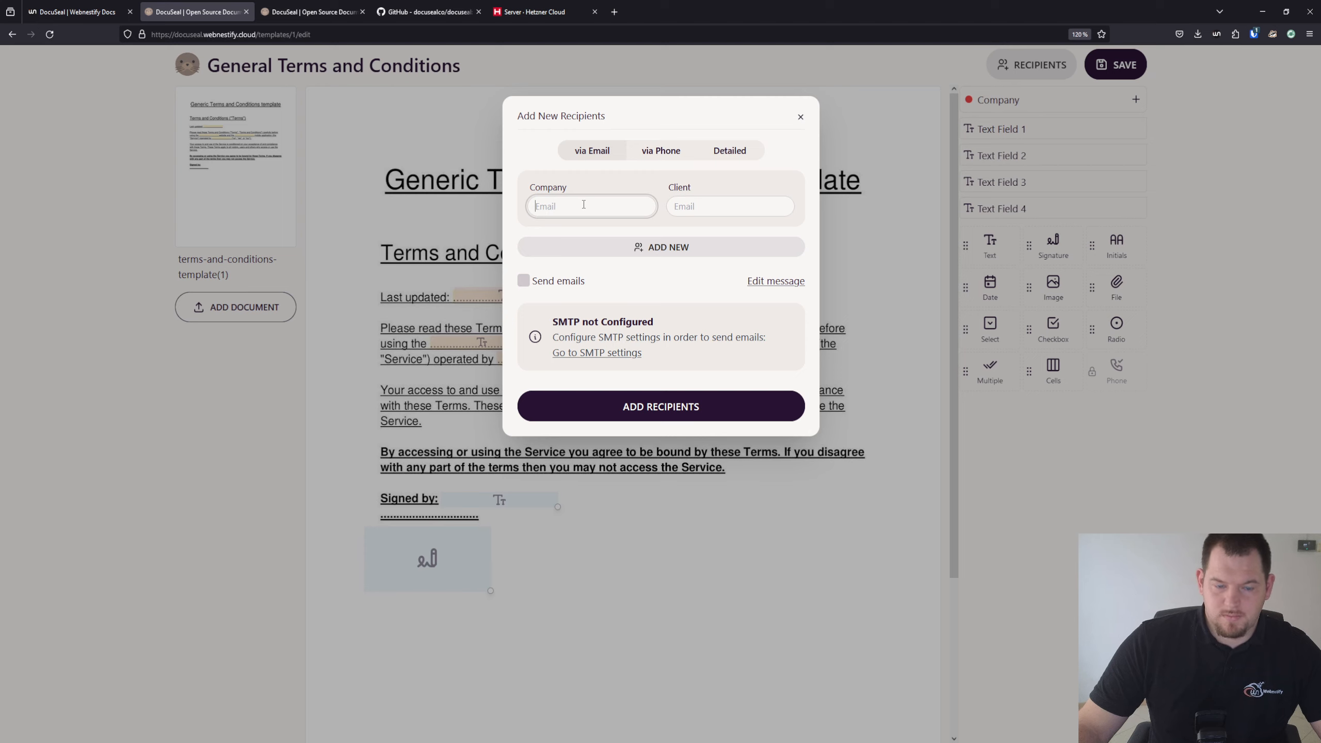
key("Tab")
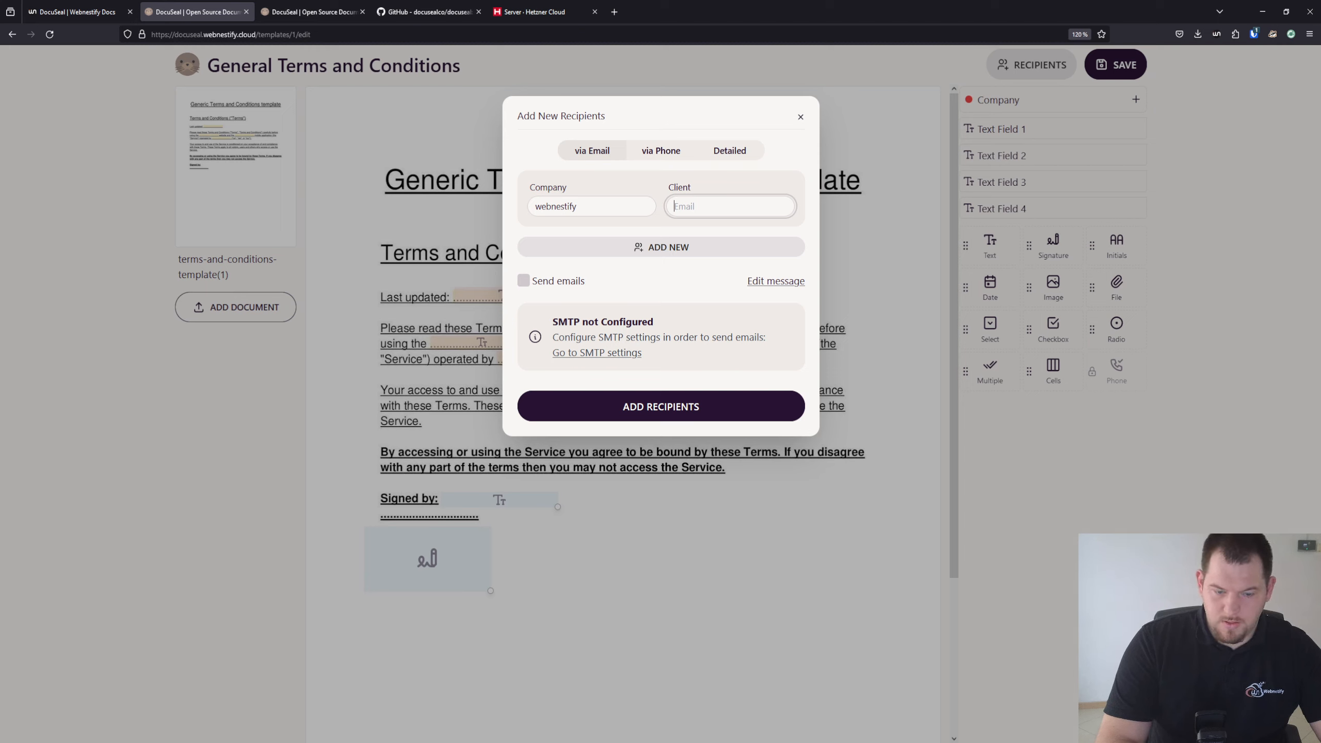
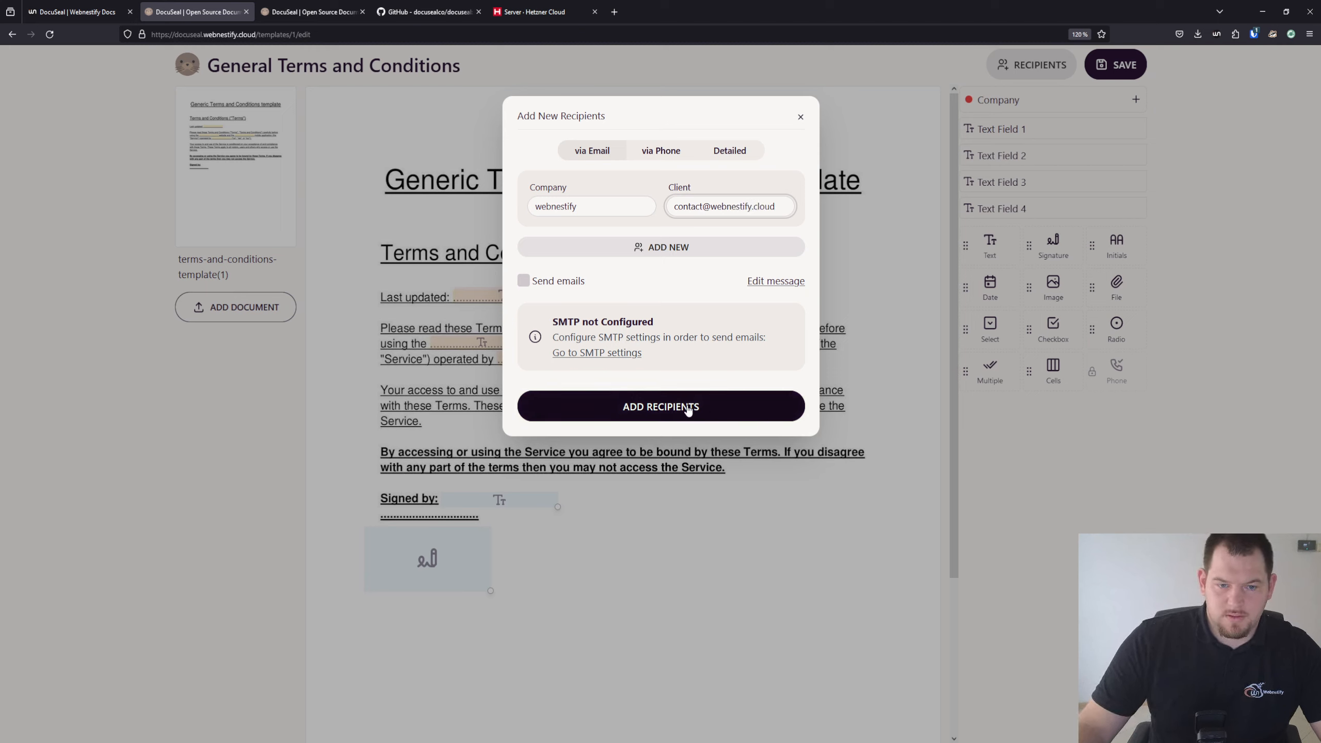
key("shift+Tab")
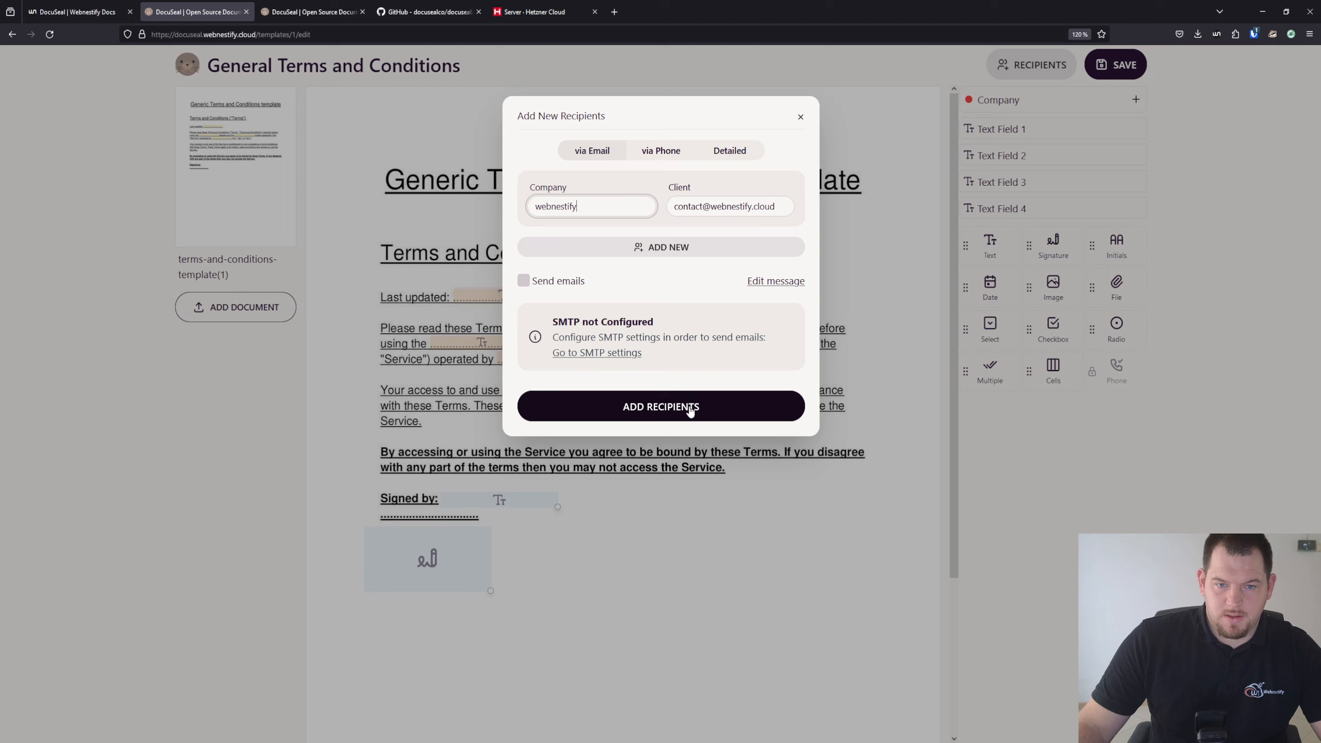
double_click(598, 204)
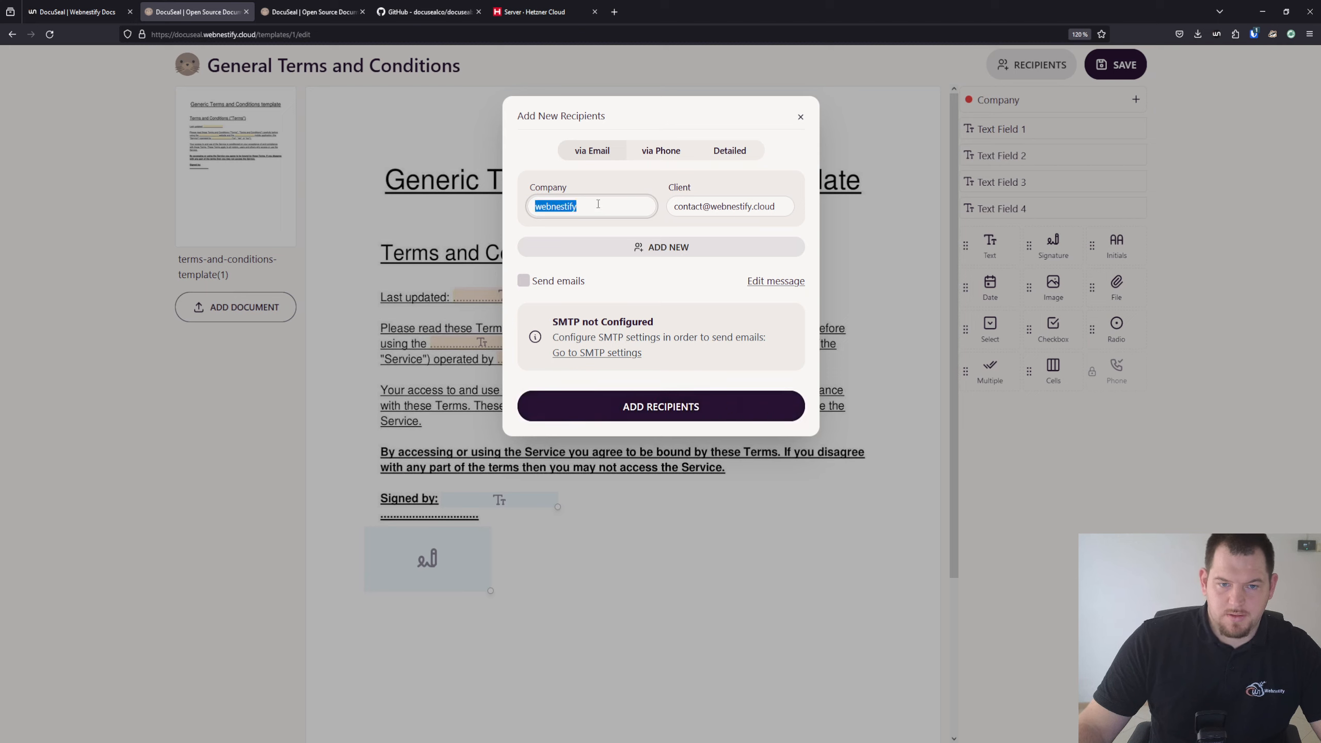
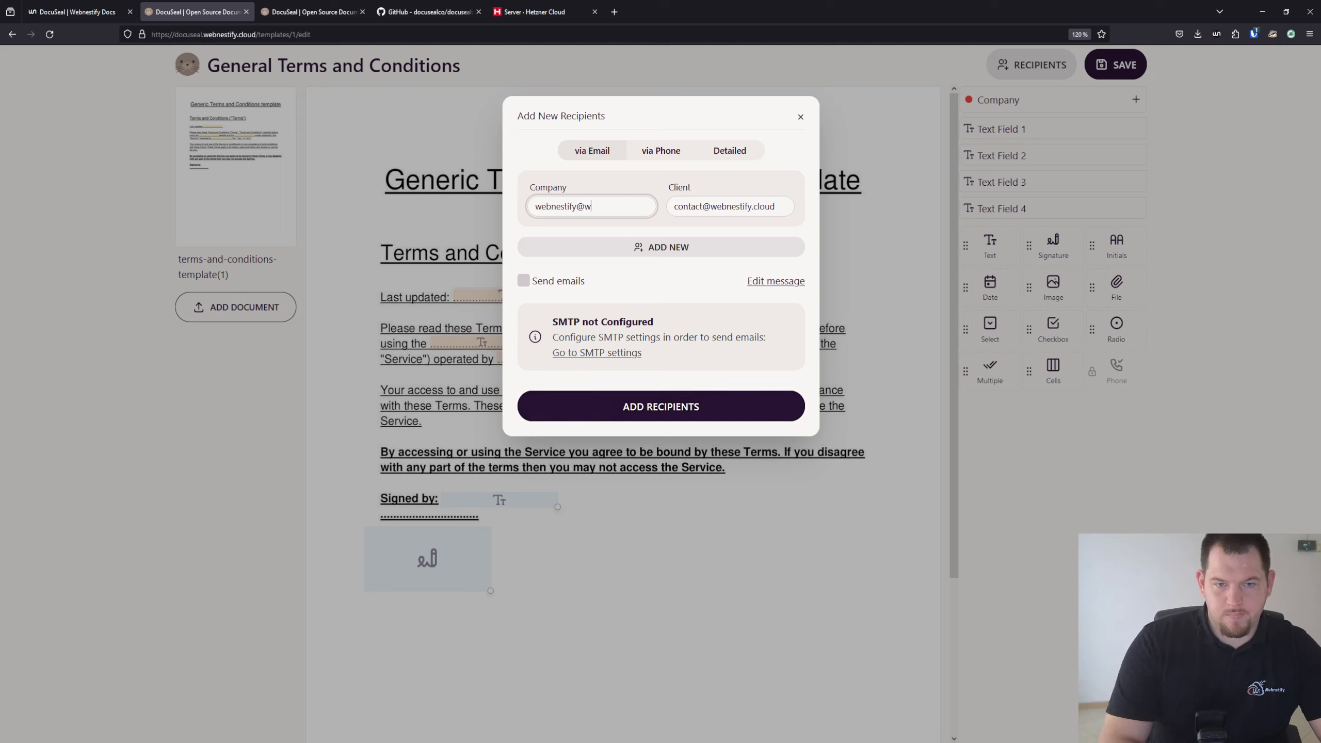
Add both recipients and open the Company signer's copied signing link in the spare tab
left_click(673, 407)
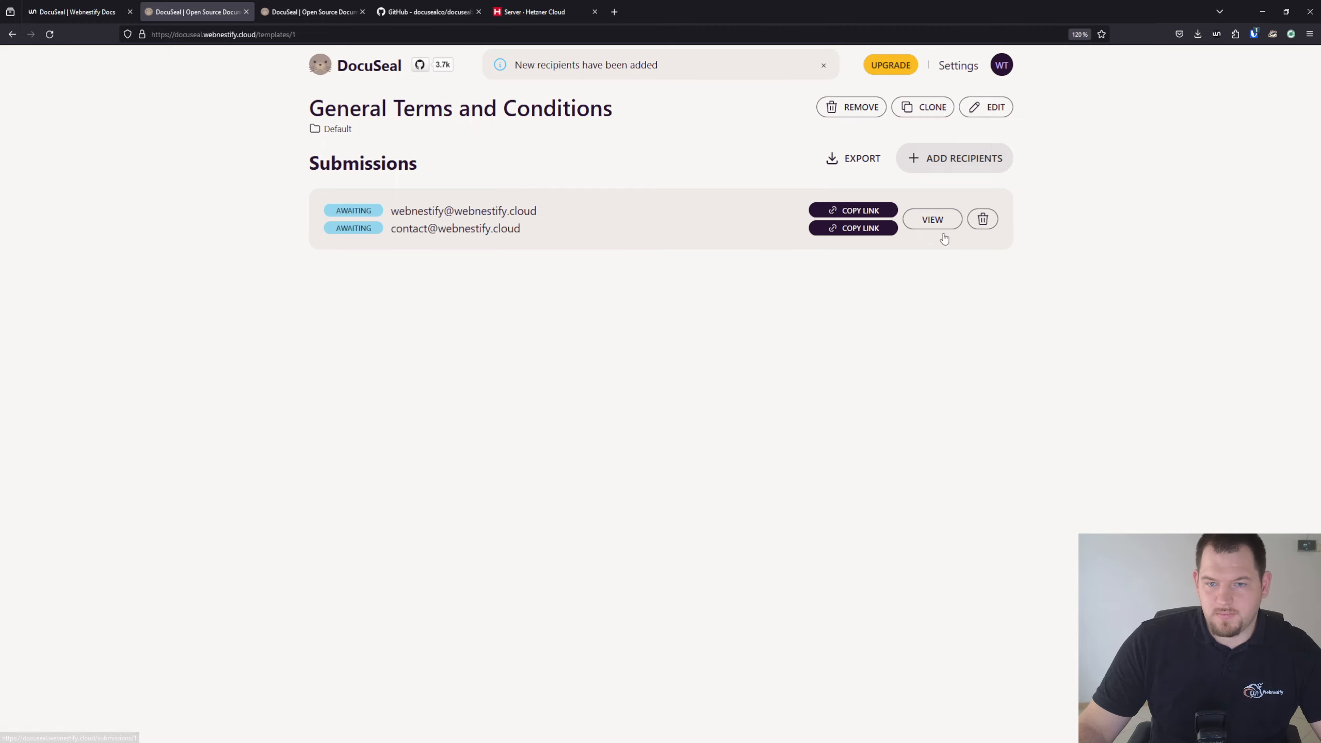
left_click(872, 212)
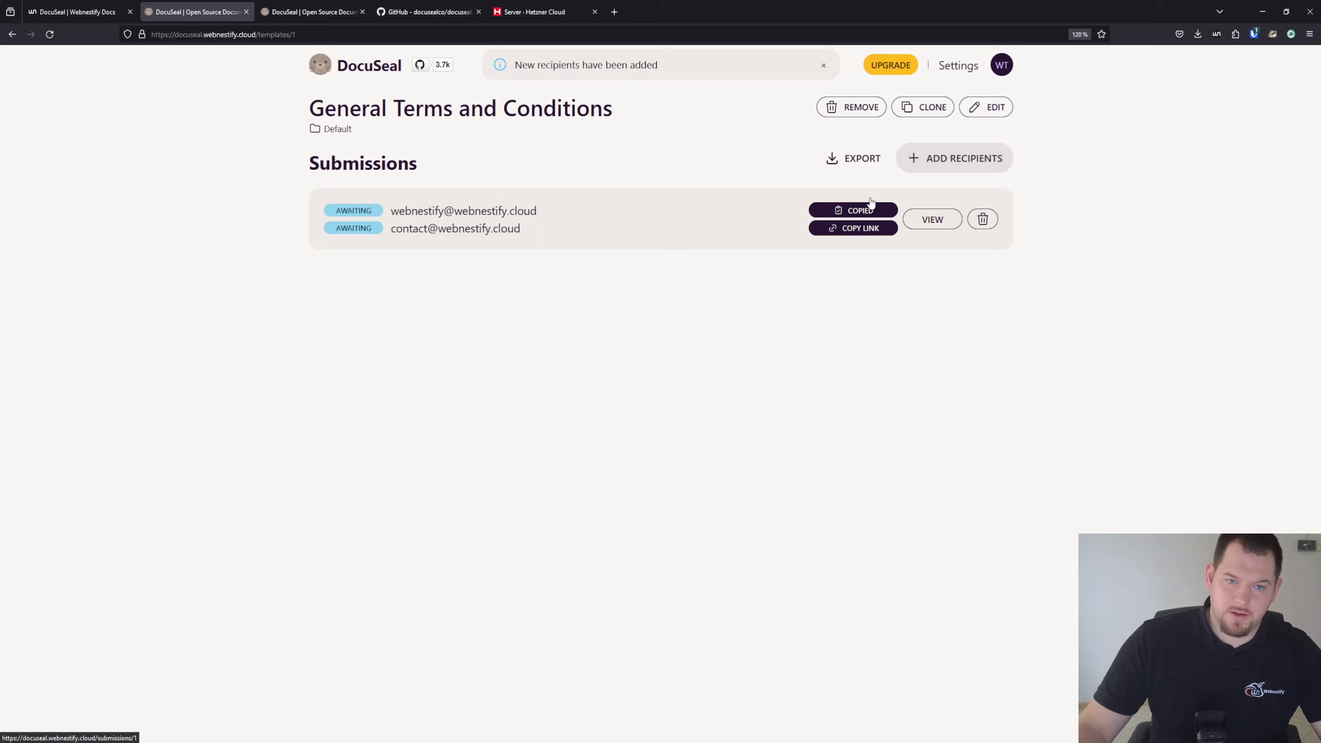
left_click(333, 12)
left_click(310, 35)
key("ctrl+v")
key("Return")
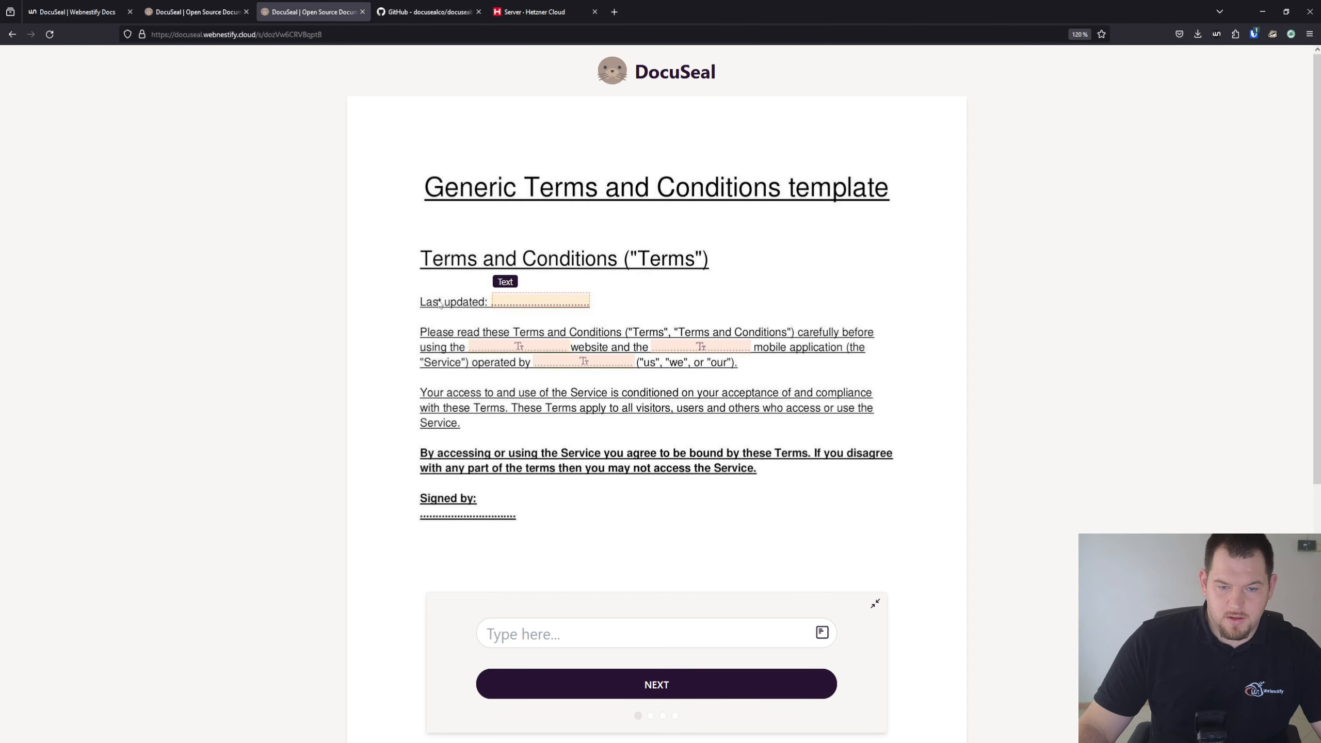
Fill in the last updated date 26.11.2023 and website 'docuseal'
left_click(566, 645)
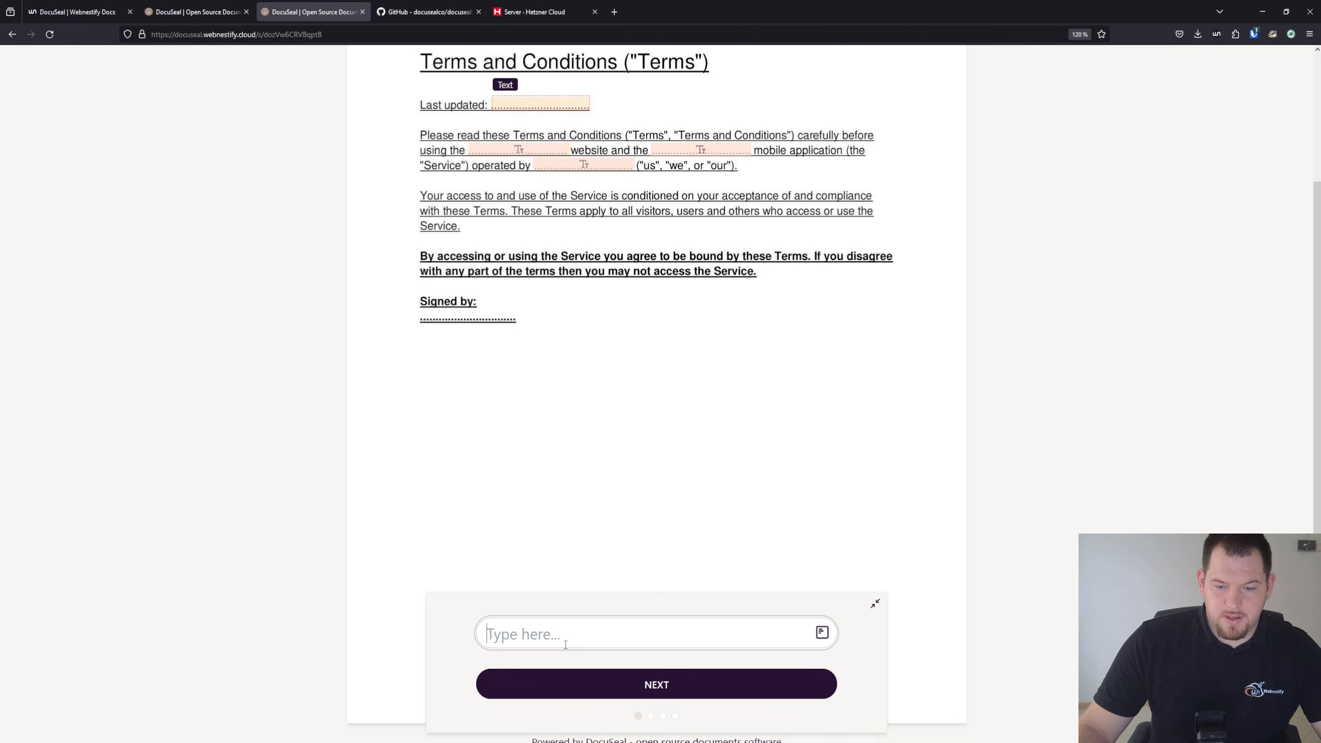
type("2")
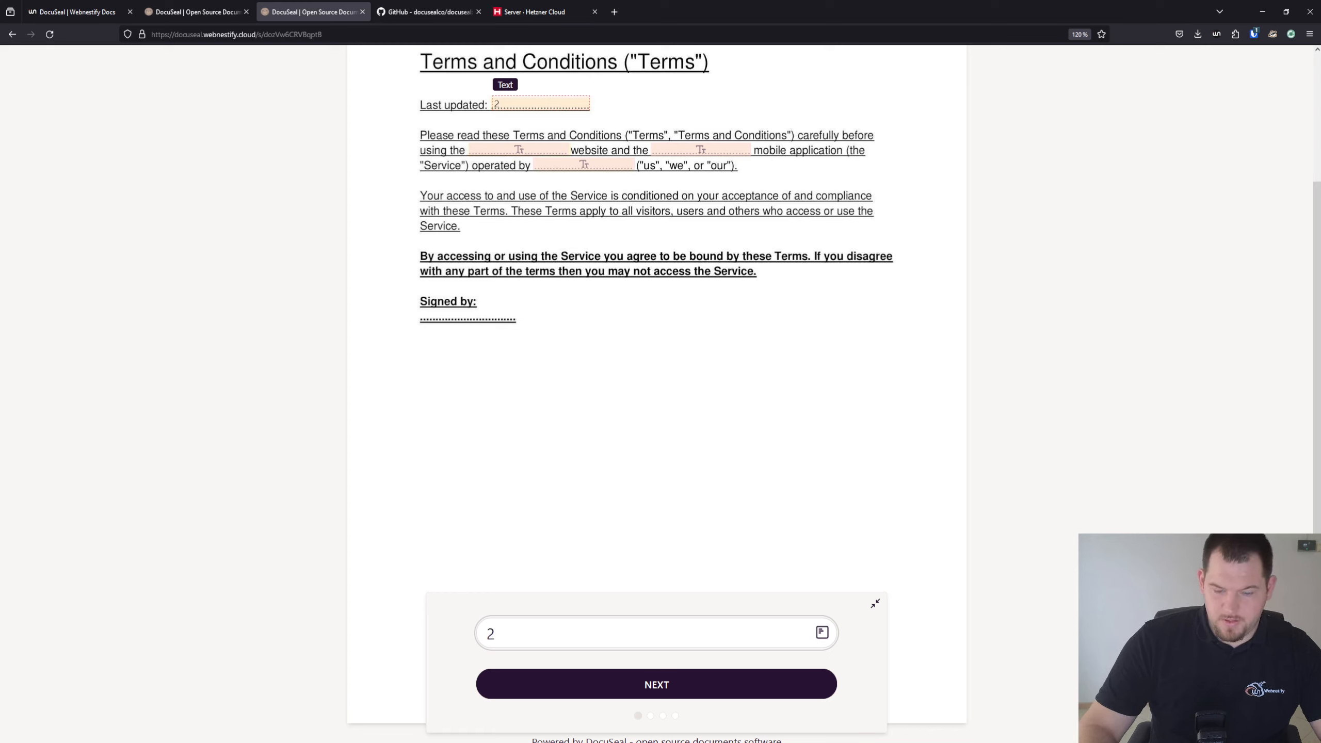
key("BackSpace")
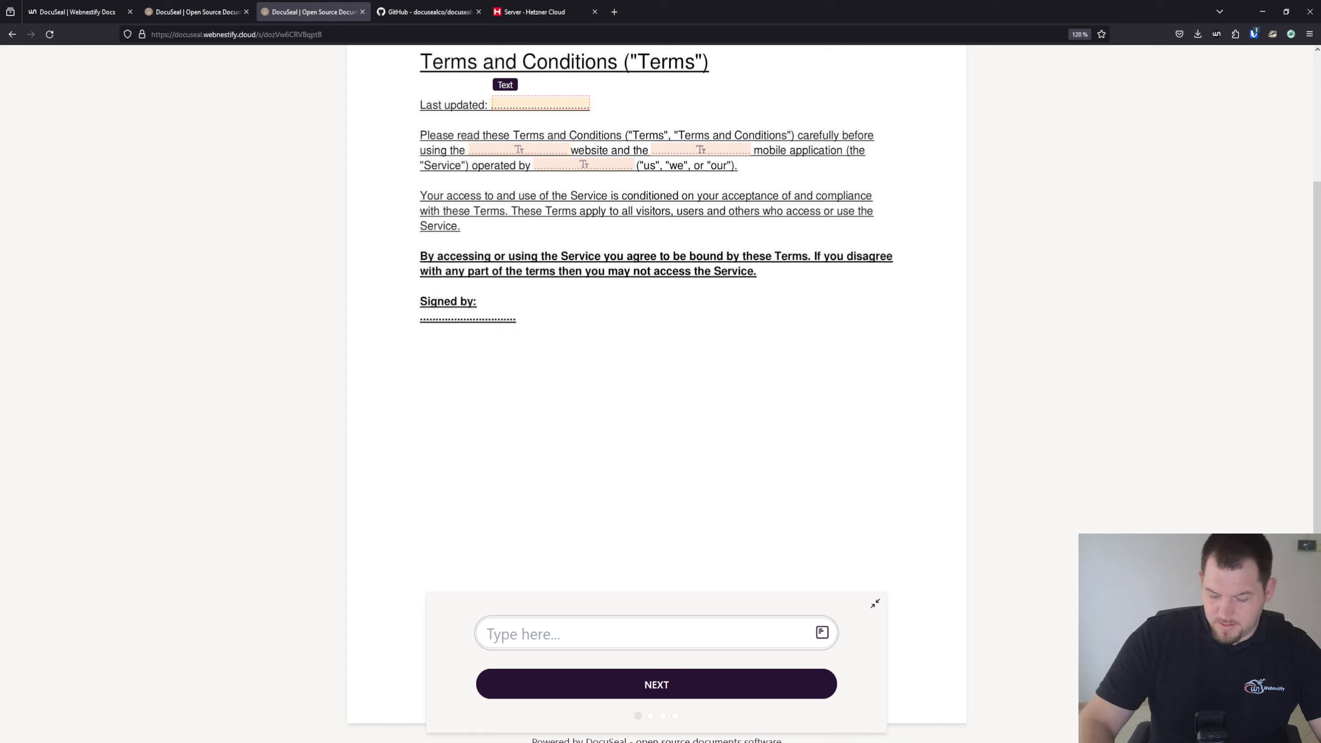
type("26.11.2023")
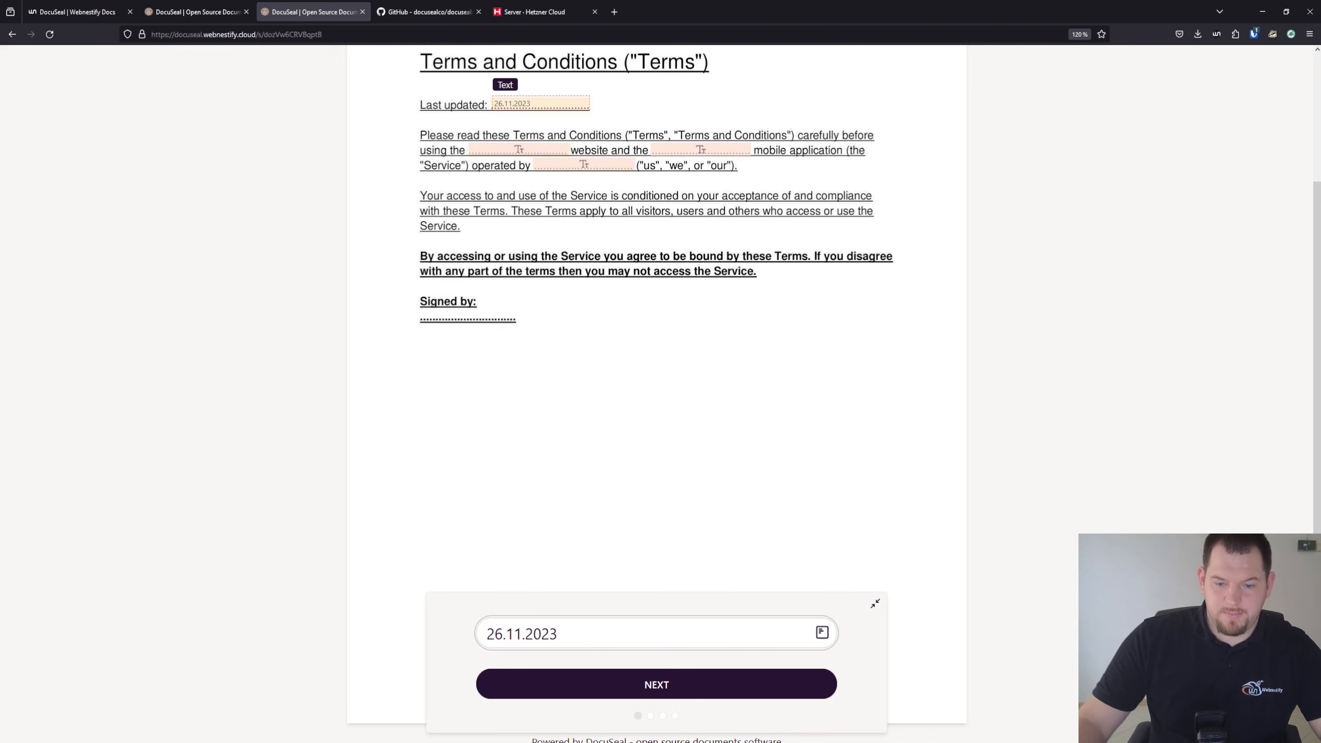
left_click(741, 683)
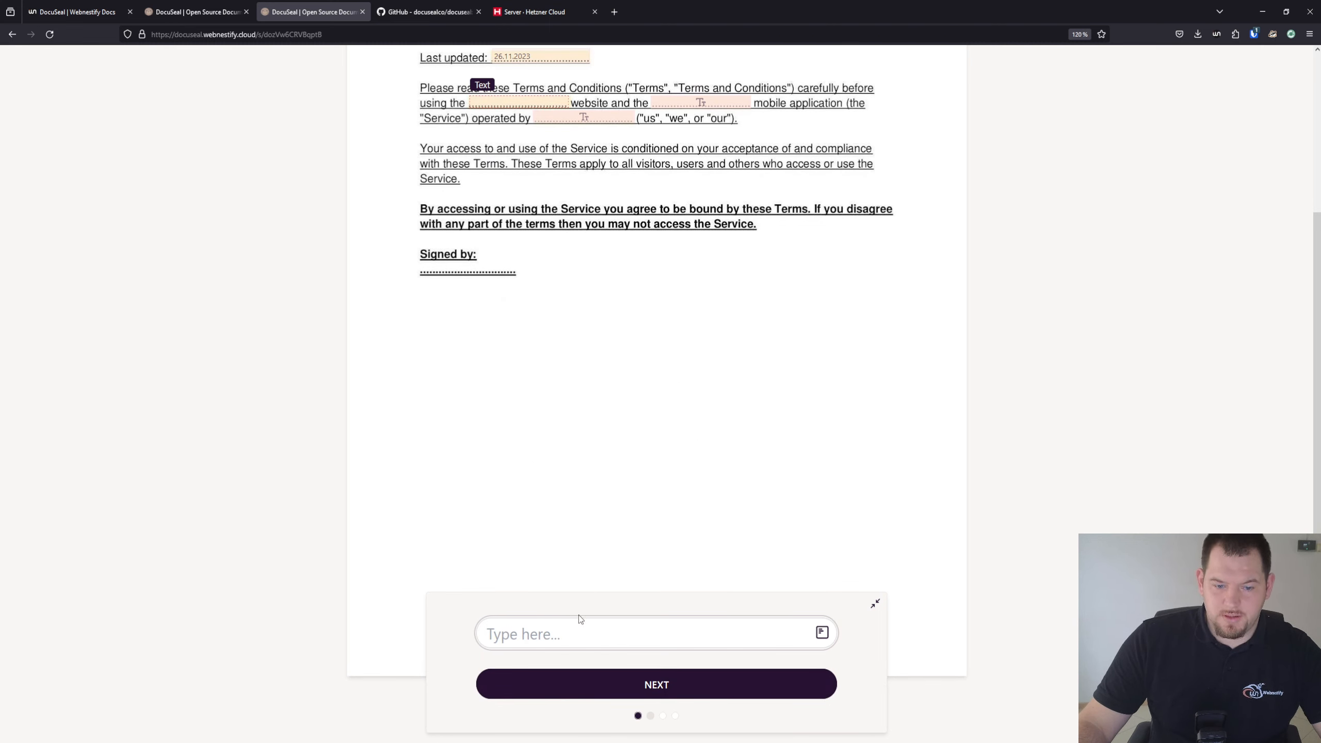
type("docuseal")
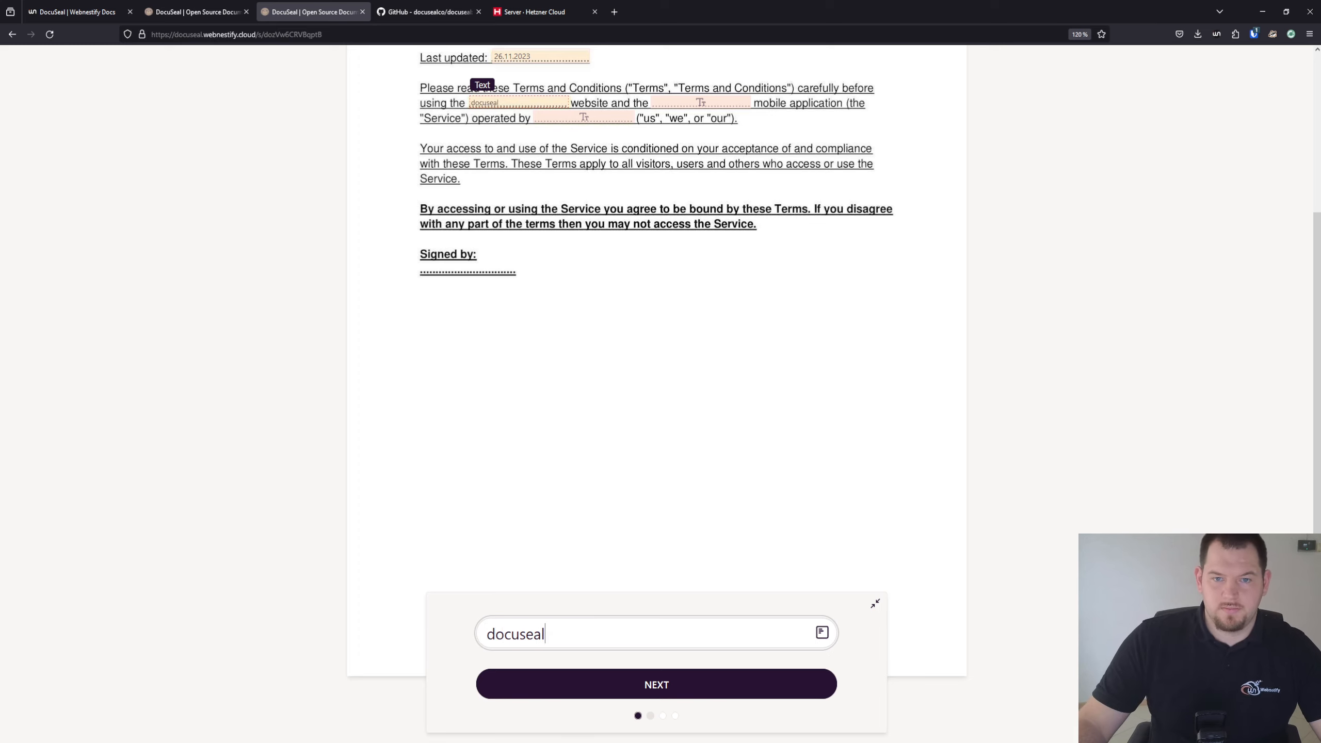
Enter 'application' and operator 'webnestify', then submit the Company signer's form
left_click(660, 700)
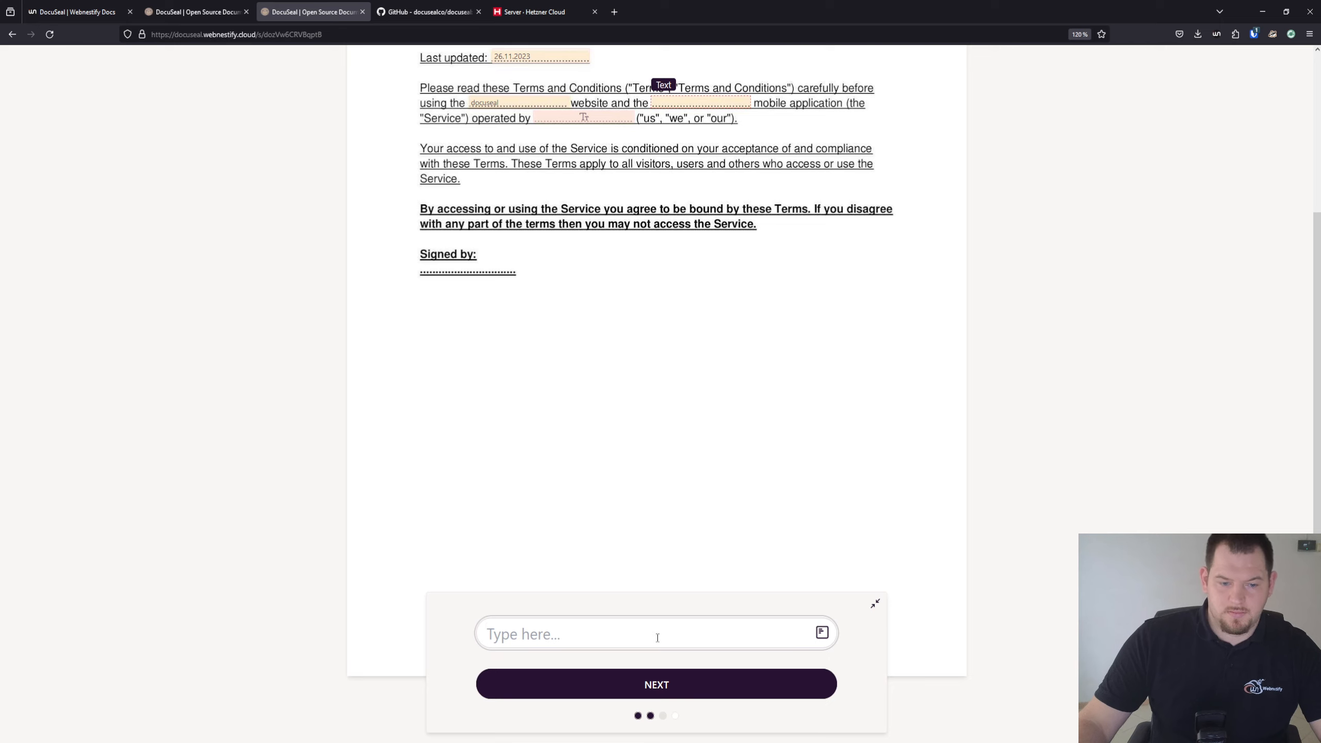
type("application")
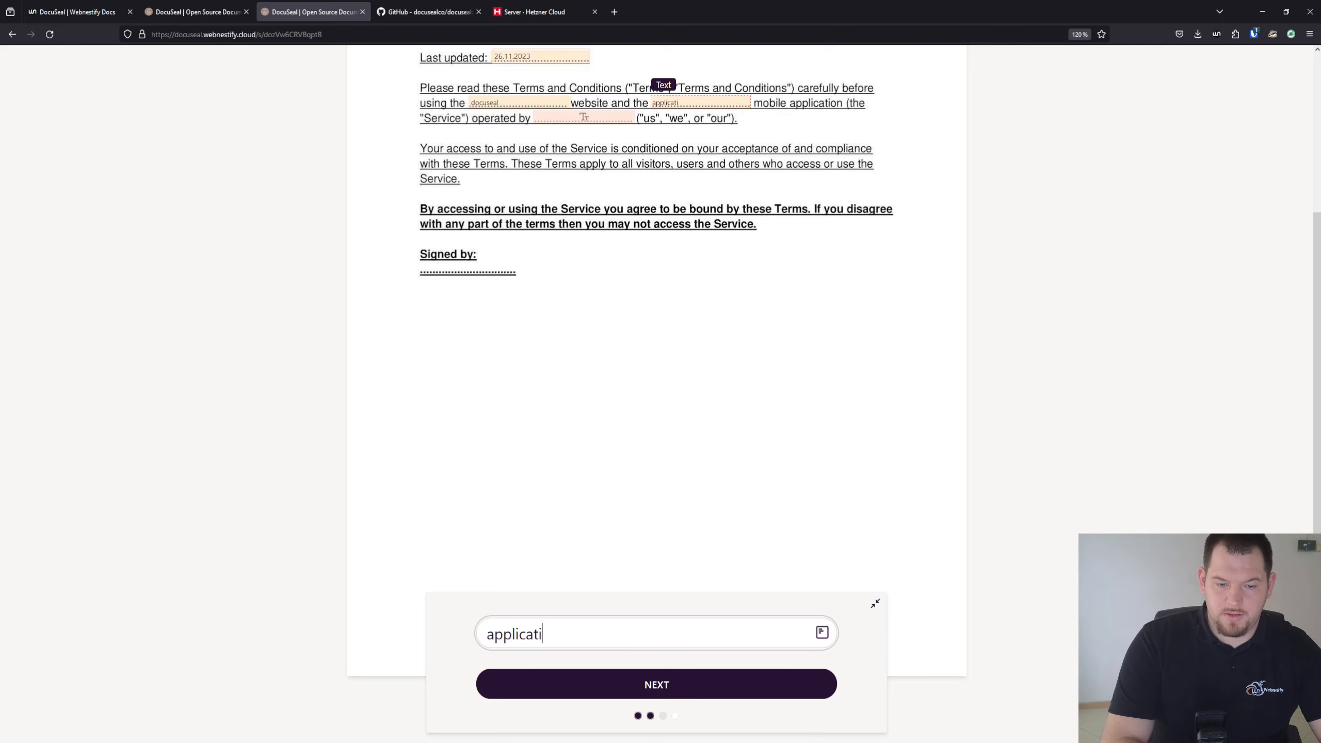
left_click(666, 688)
type("webnest")
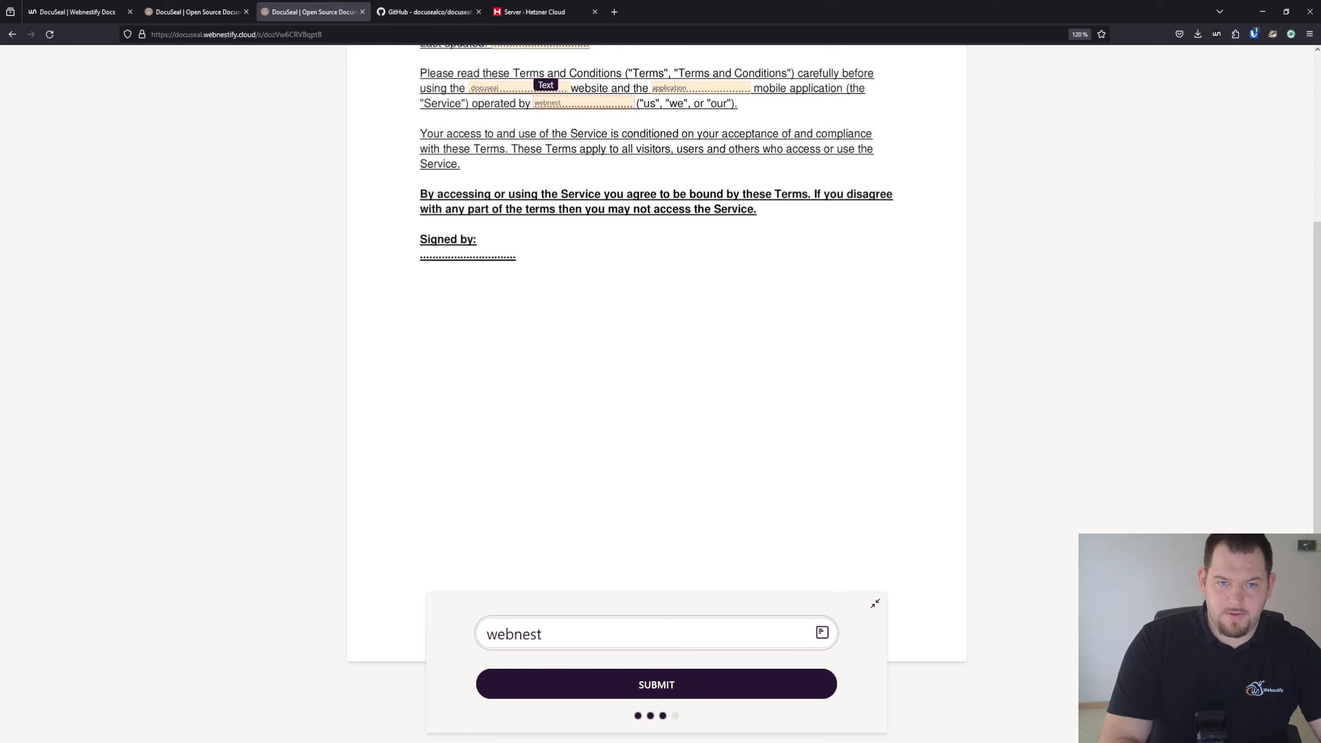
type("ify")
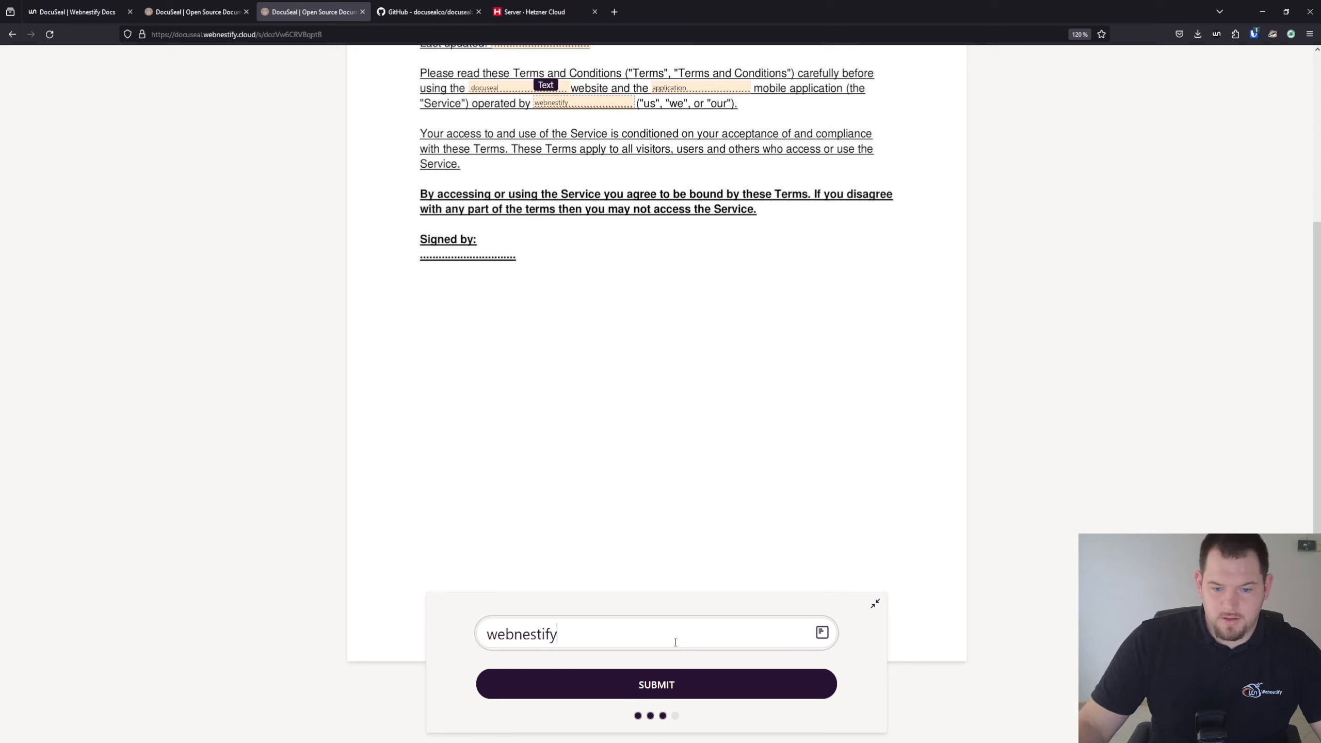
left_click(683, 701)
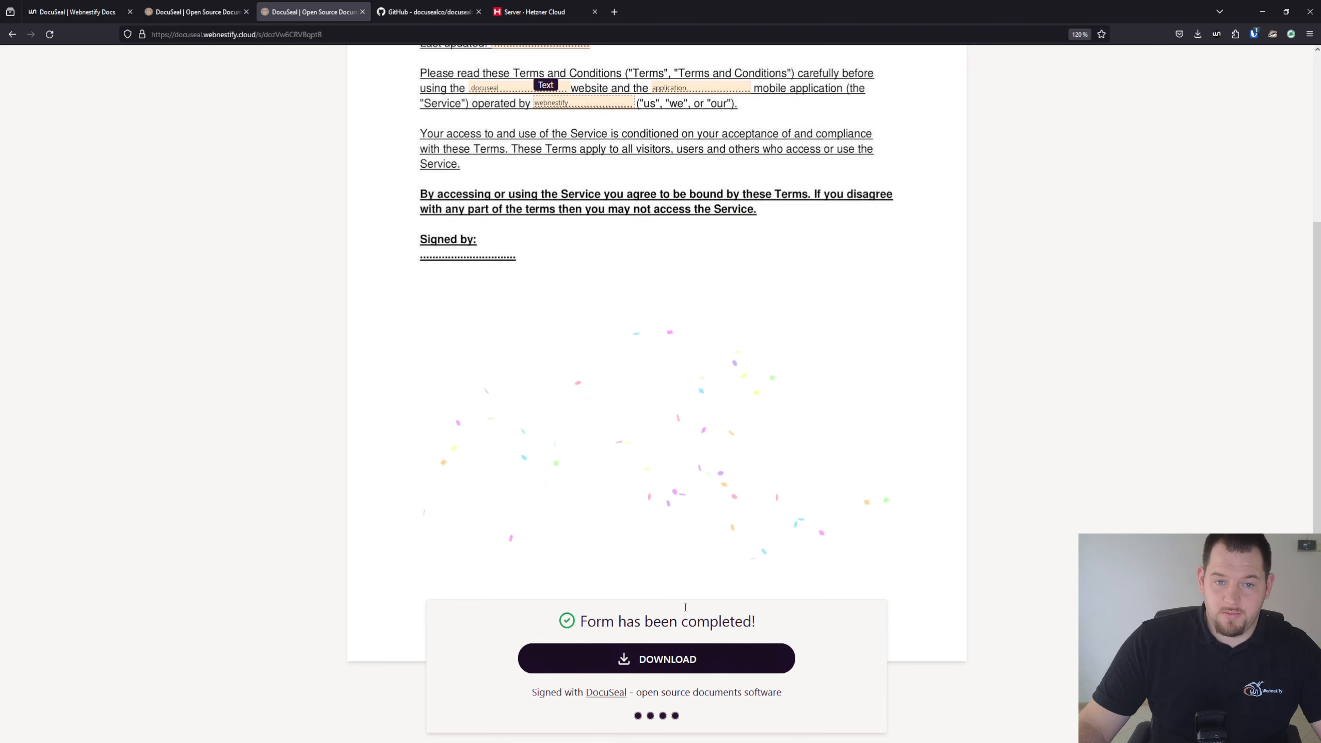
scroll(714, 537, "up", 5)
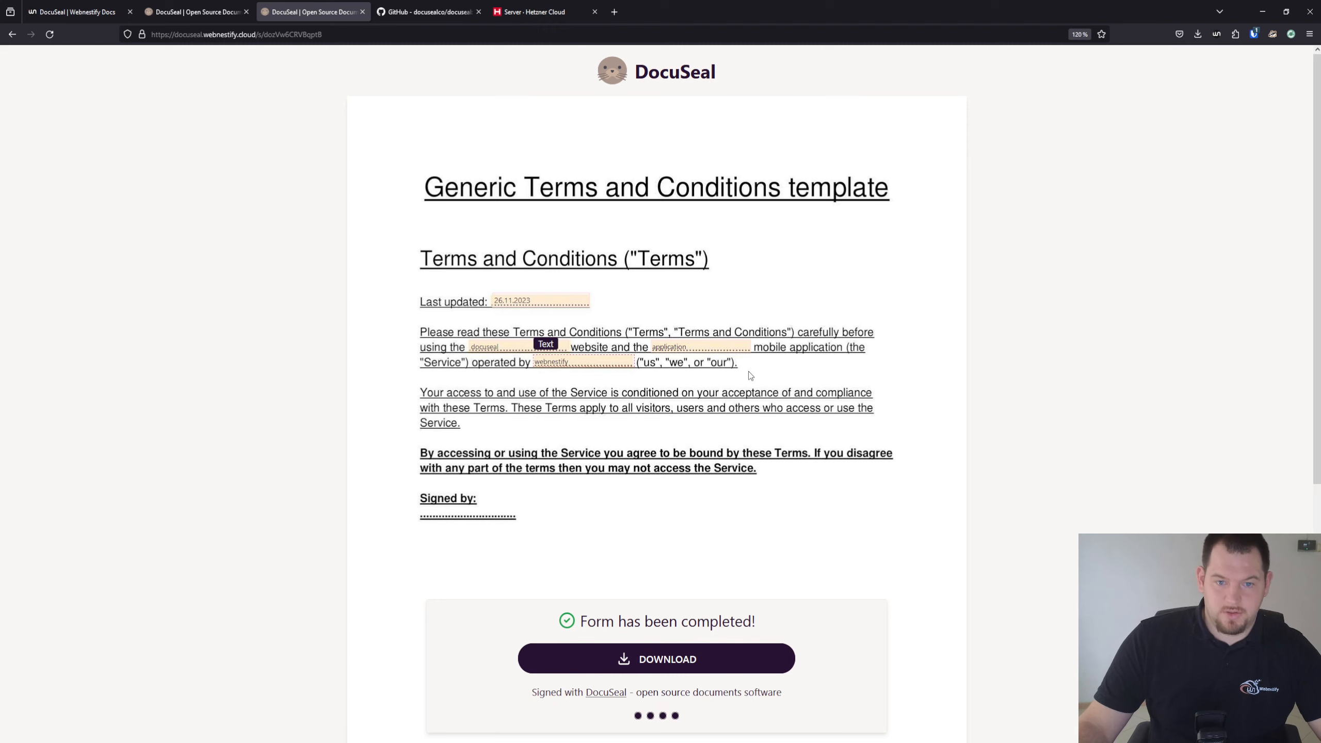
Open the Client signer's copied signing link in the signing tab
left_click(196, 11)
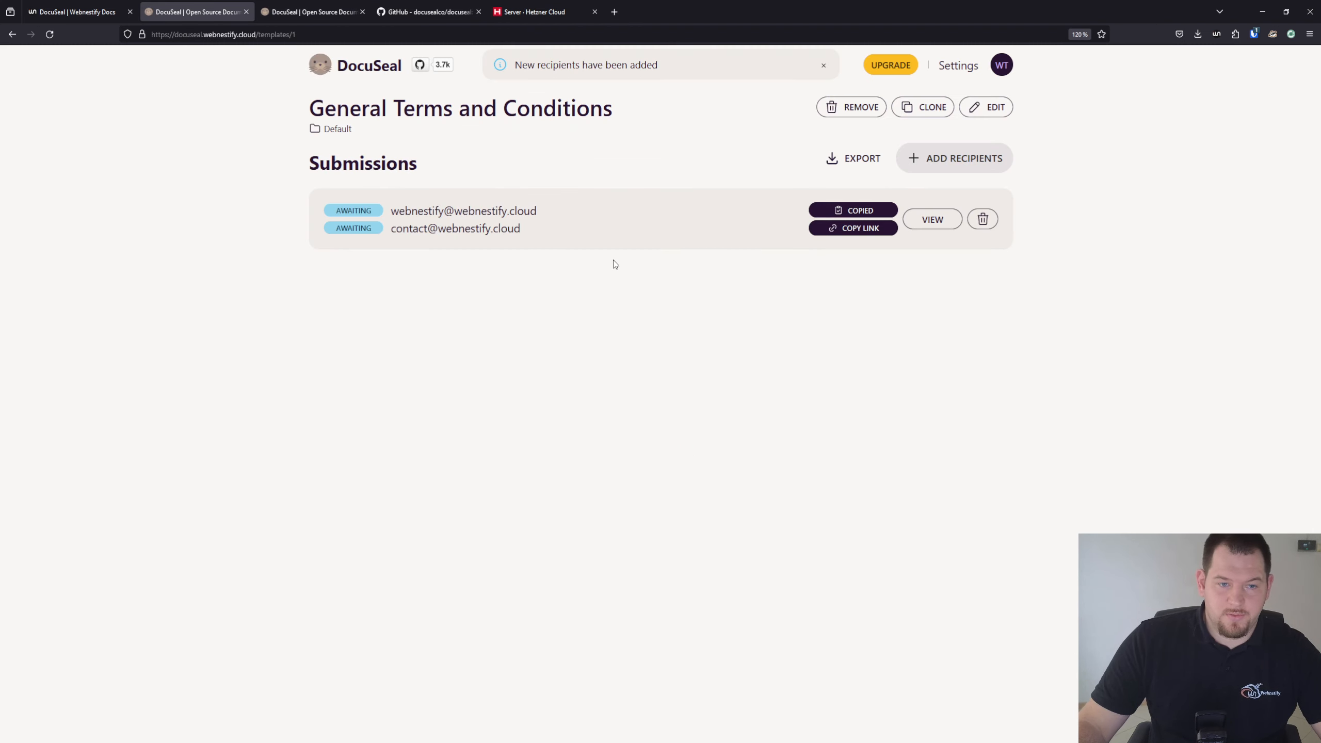
left_click(873, 228)
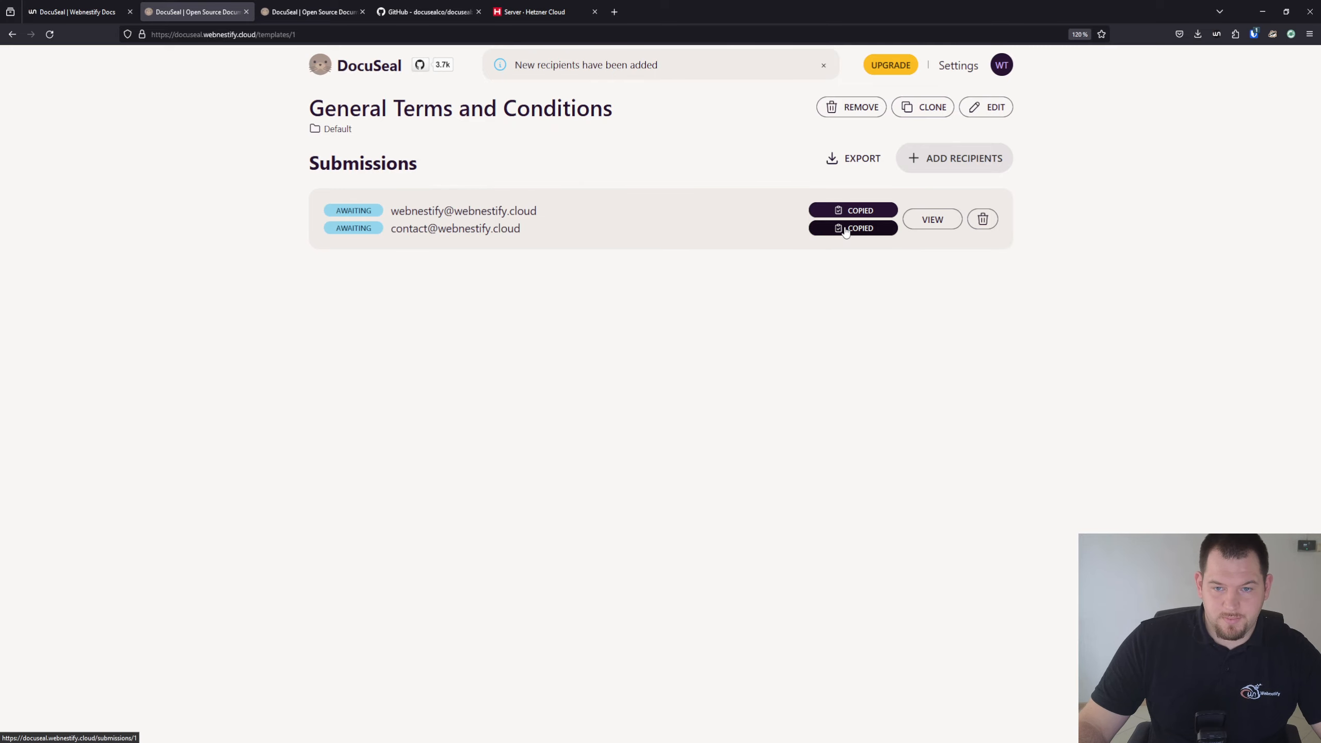
left_click(312, 11)
left_click(312, 35)
key("ctrl+v")
key("Return")
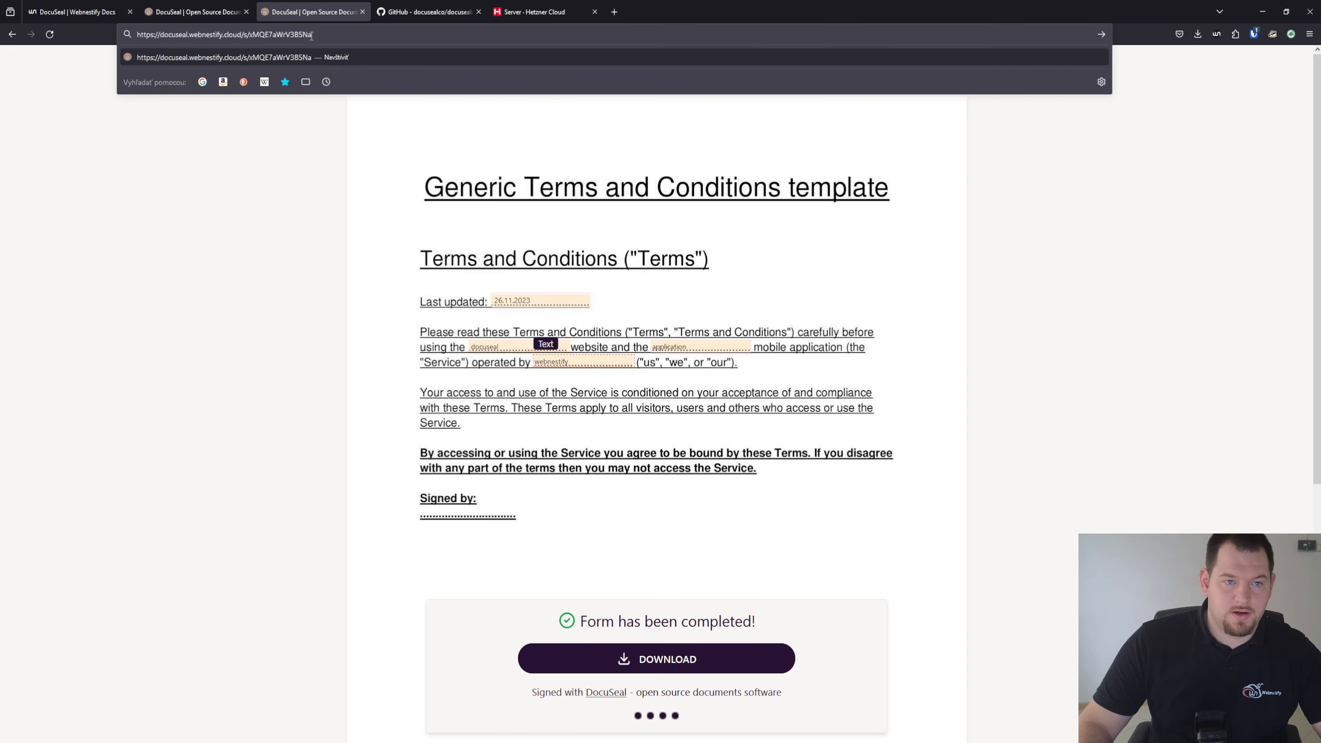
scroll(749, 352, "down", 4)
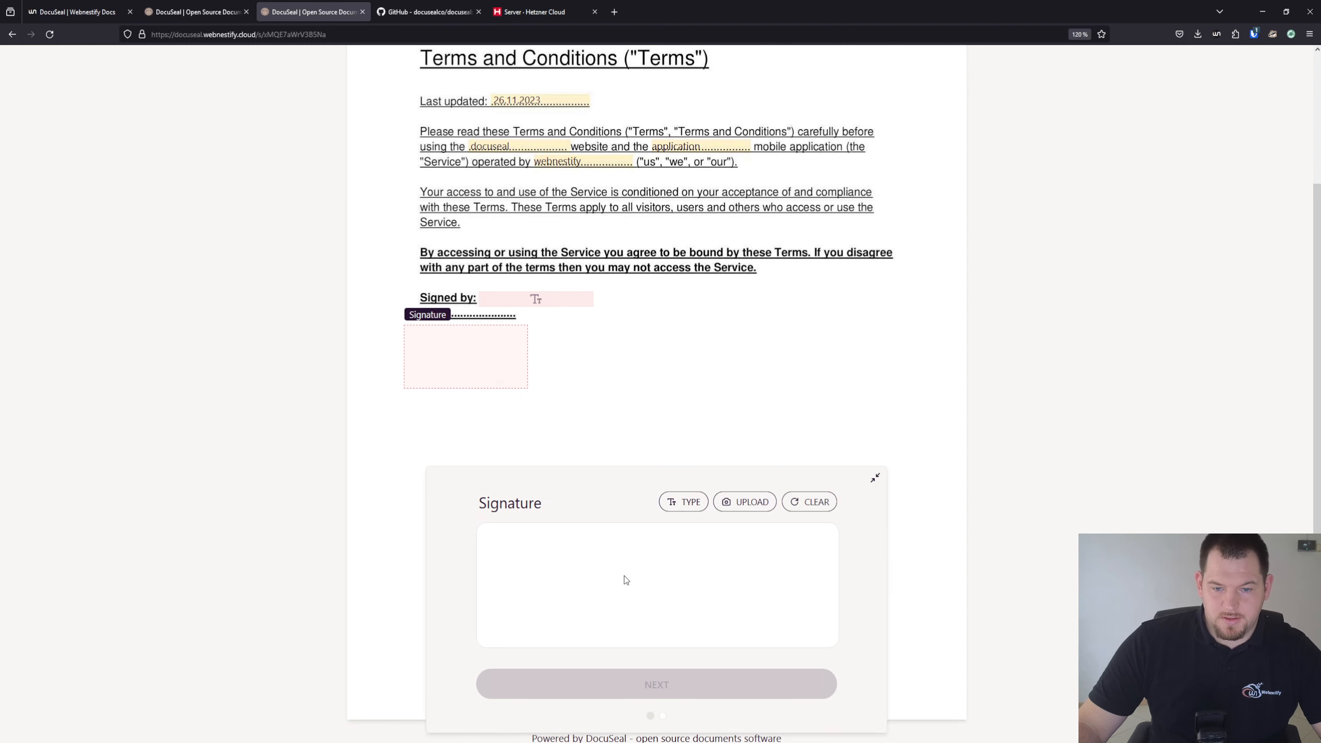
Draw a signature, enter 'My Awesome APP' as Signed by, and submit
mouse_move(633, 556)
left_mouse_down()
mouse_move(627, 593)
mouse_move(572, 567)
mouse_move(642, 577)
left_mouse_up()
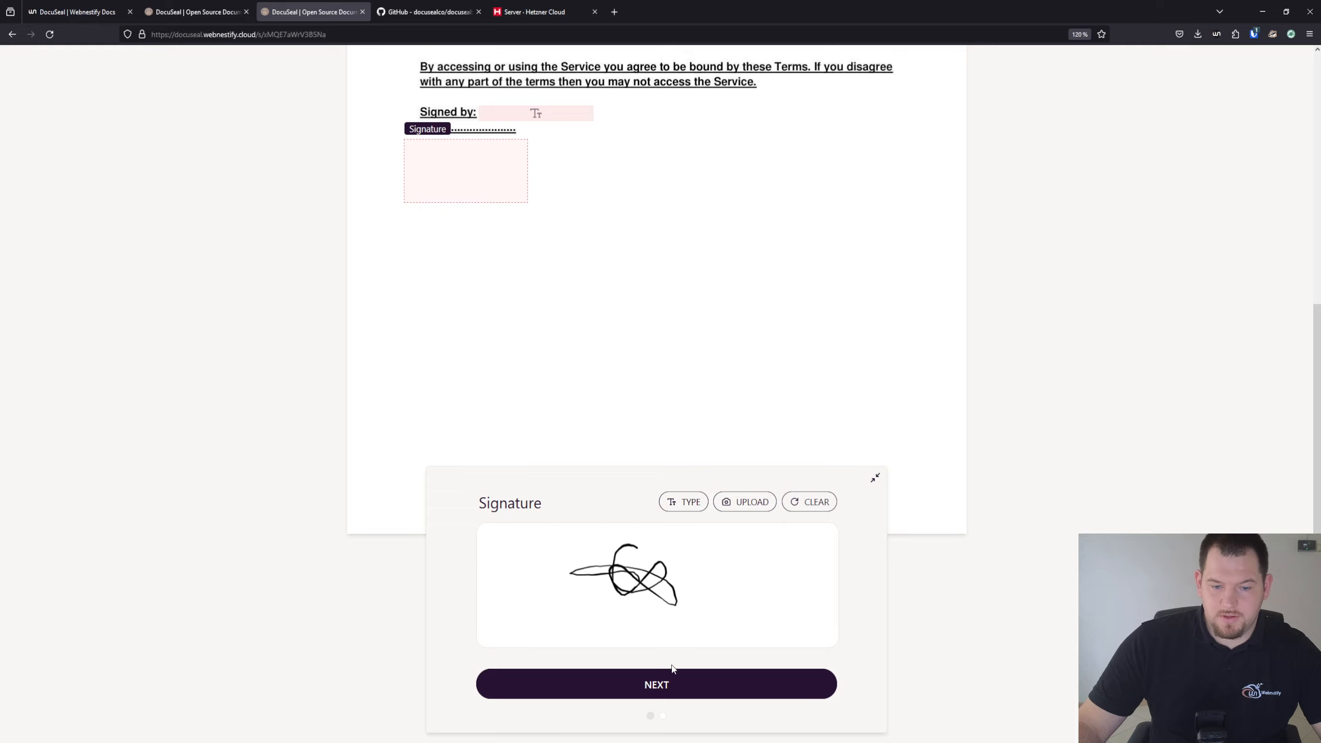
left_click(672, 685)
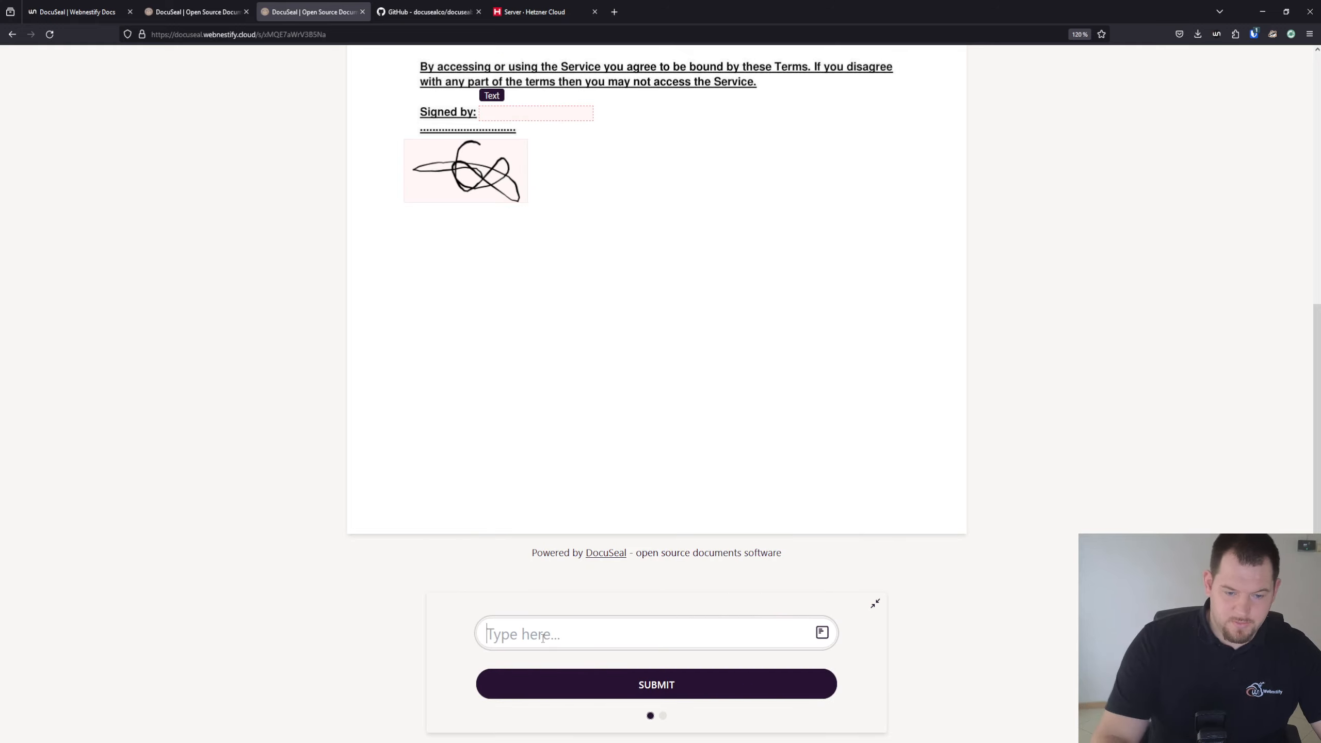
type("My Awes")
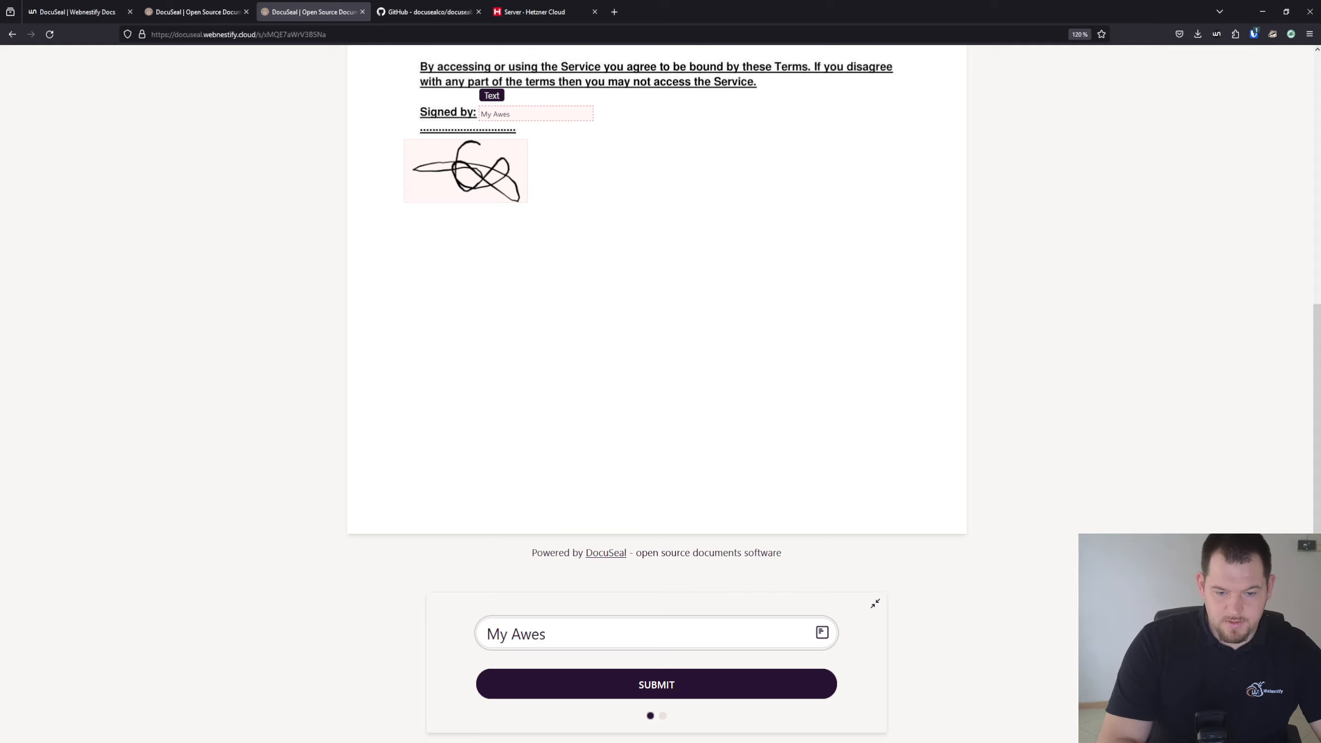
type("ome APP")
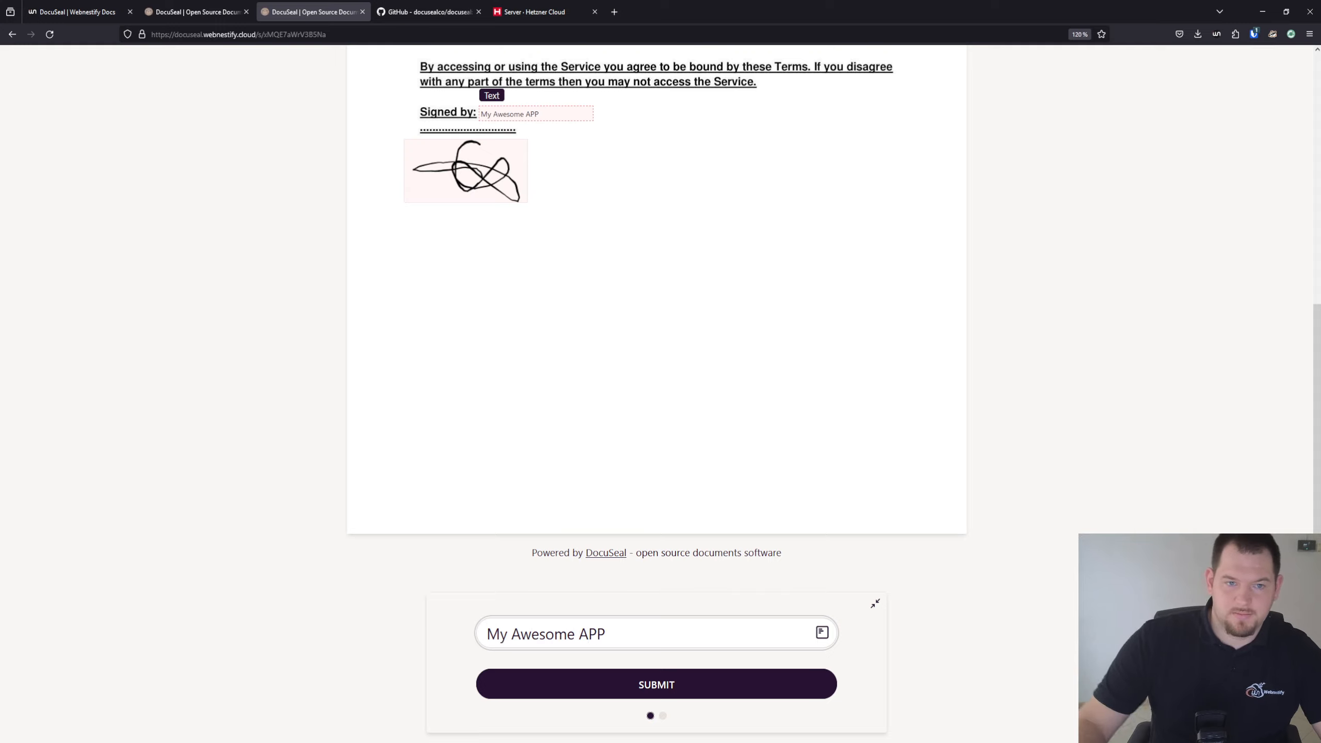
left_click(732, 688)
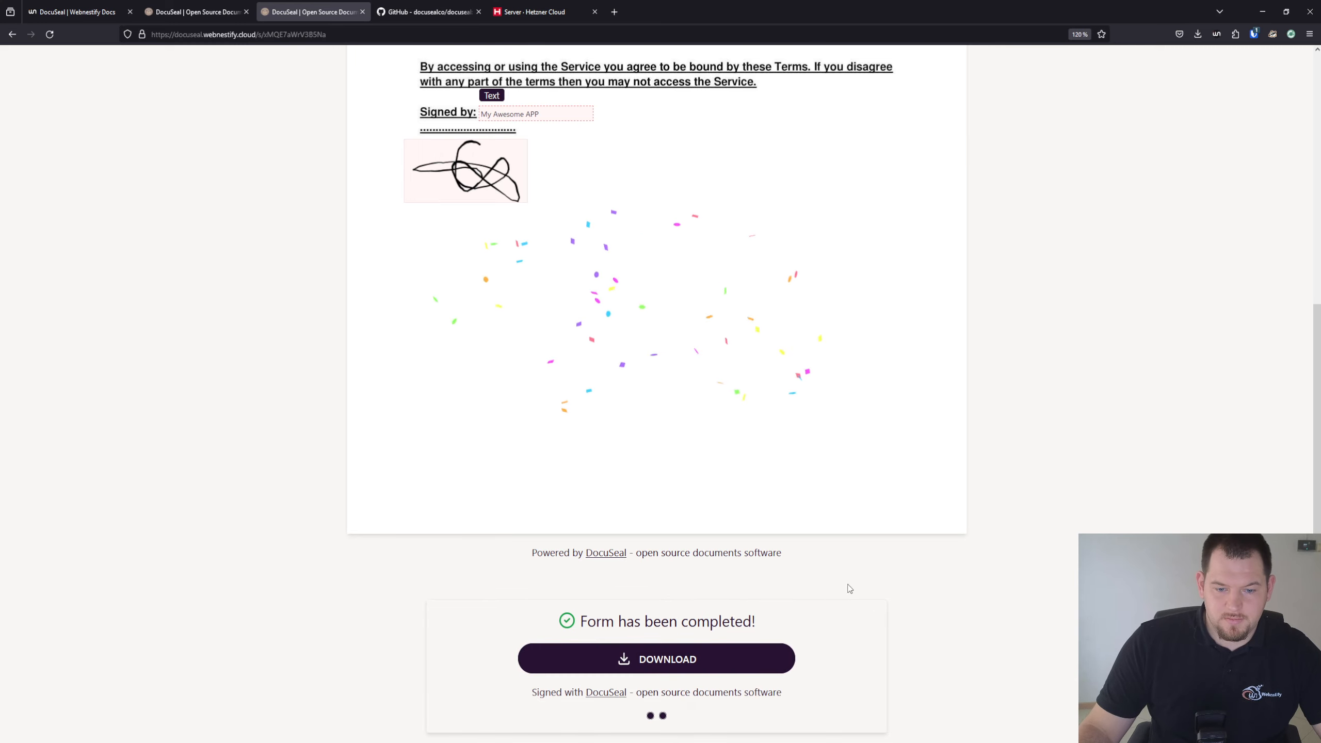
scroll(583, 338, "up", 4)
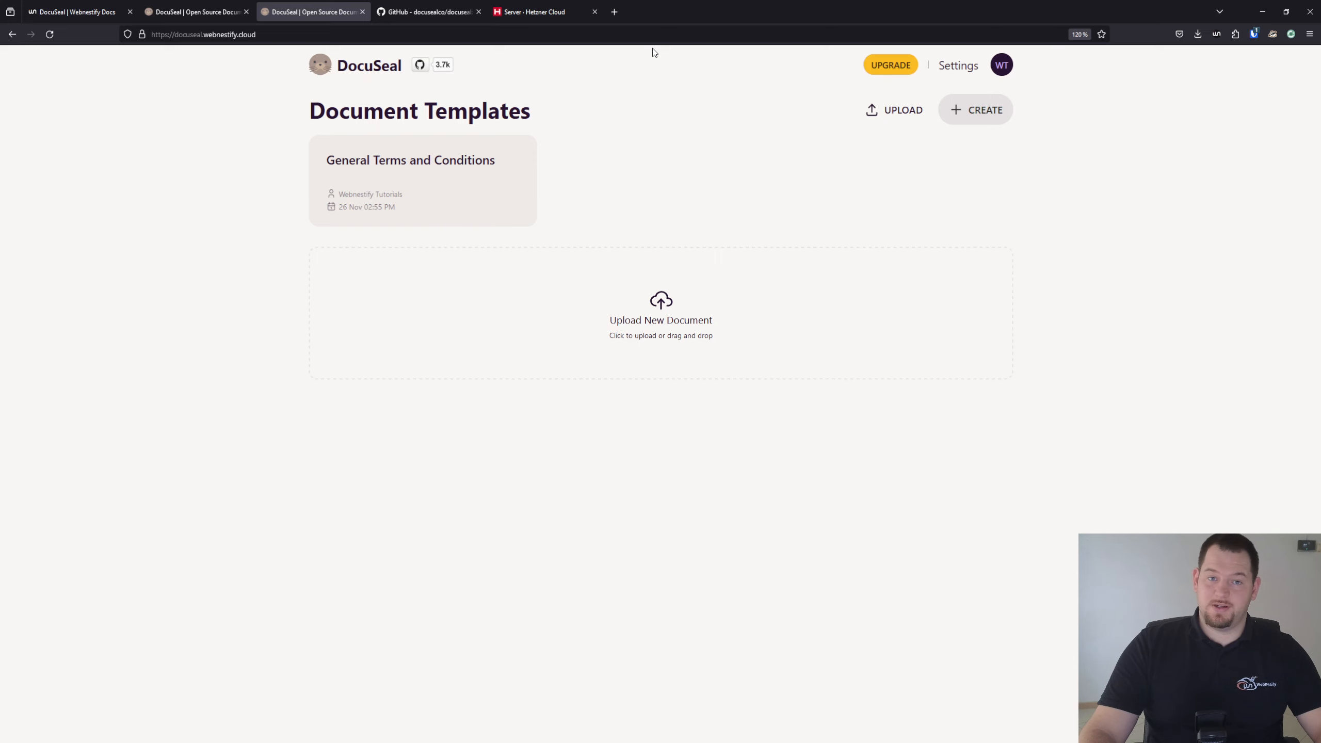
Switch to the docusealco/docuseal GitHub repository tab
left_click(465, 8)
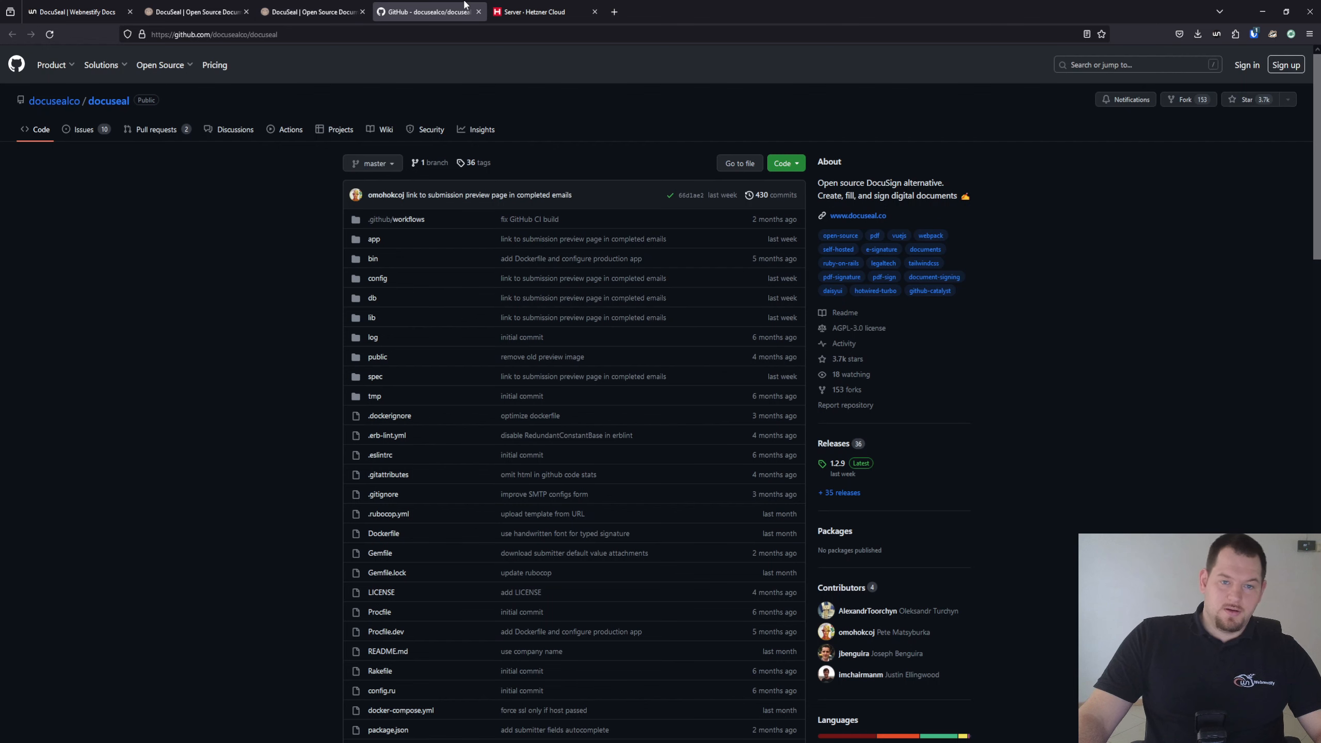